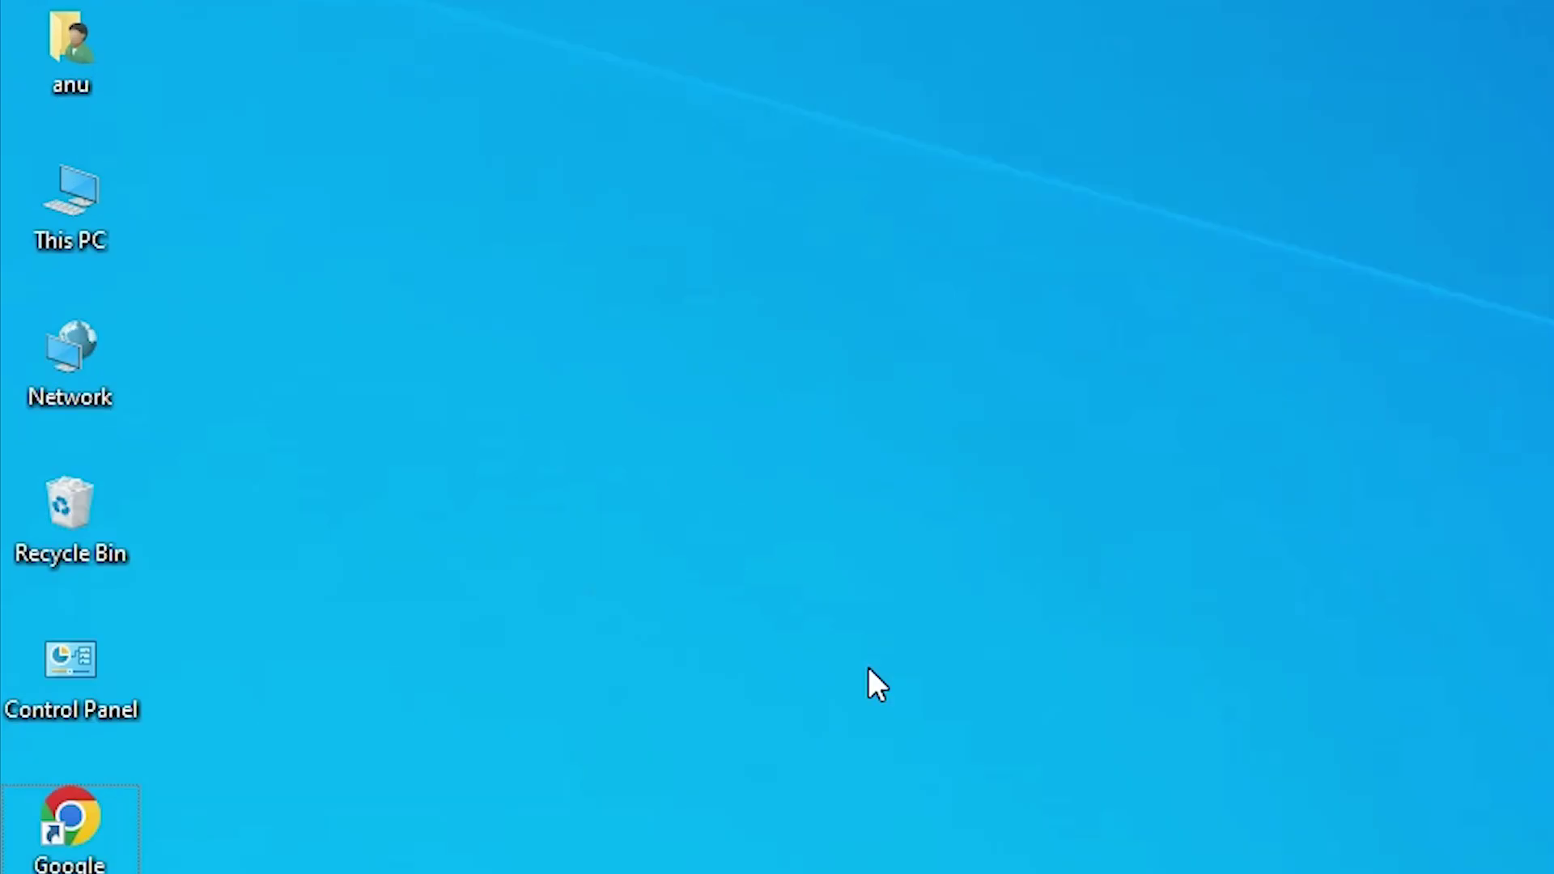
- Open This PC's Properties and scroll to device specs (i7-6700K, 2.00 GB RAM, 64-bit)
right_click(86, 230)
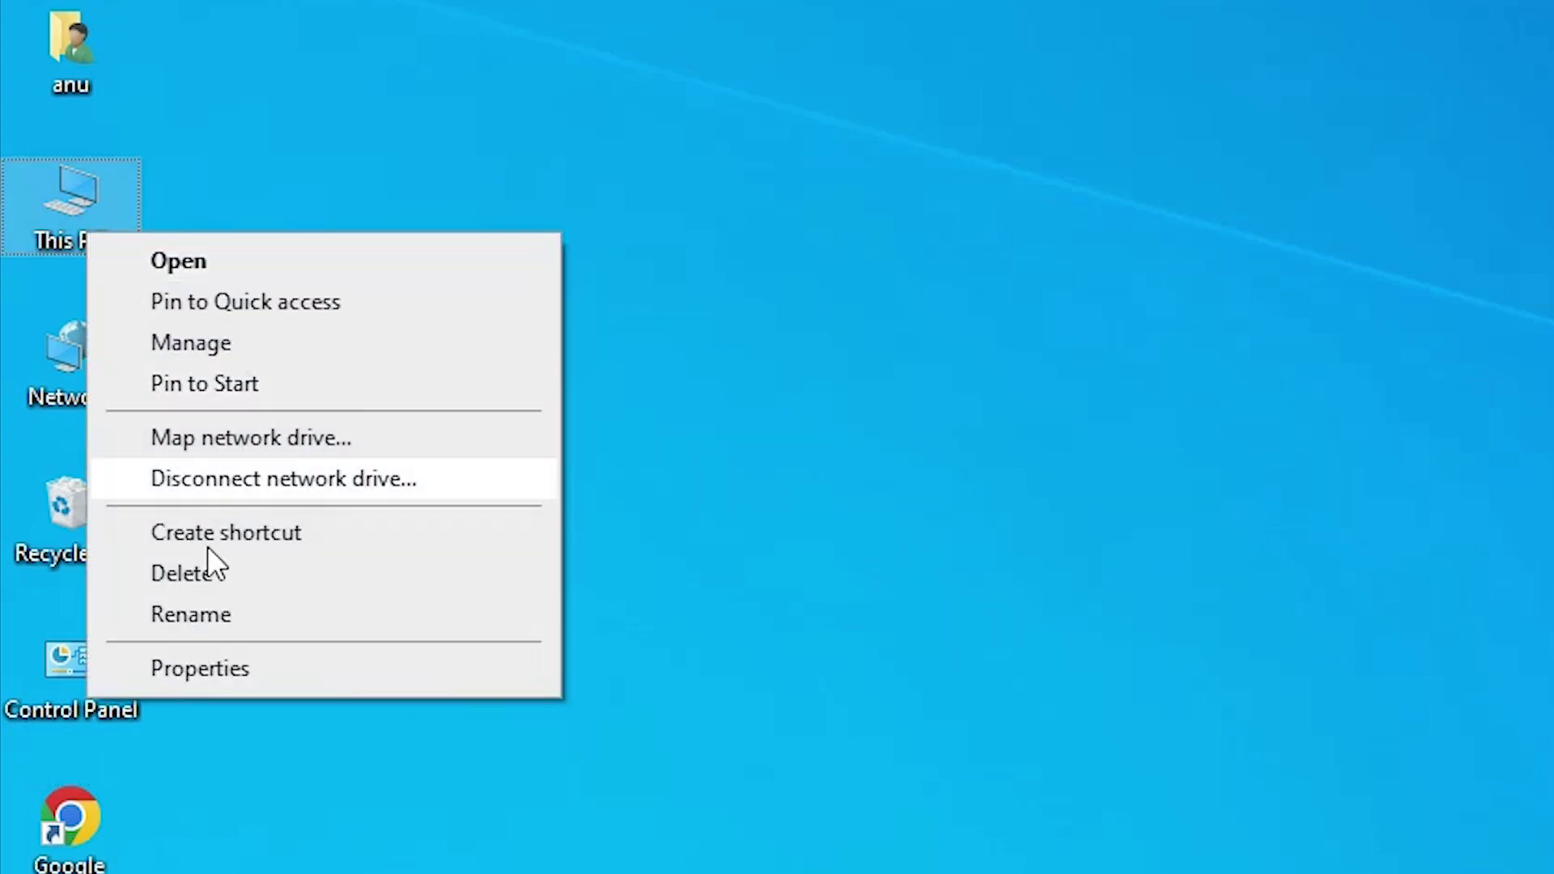
click(226, 662)
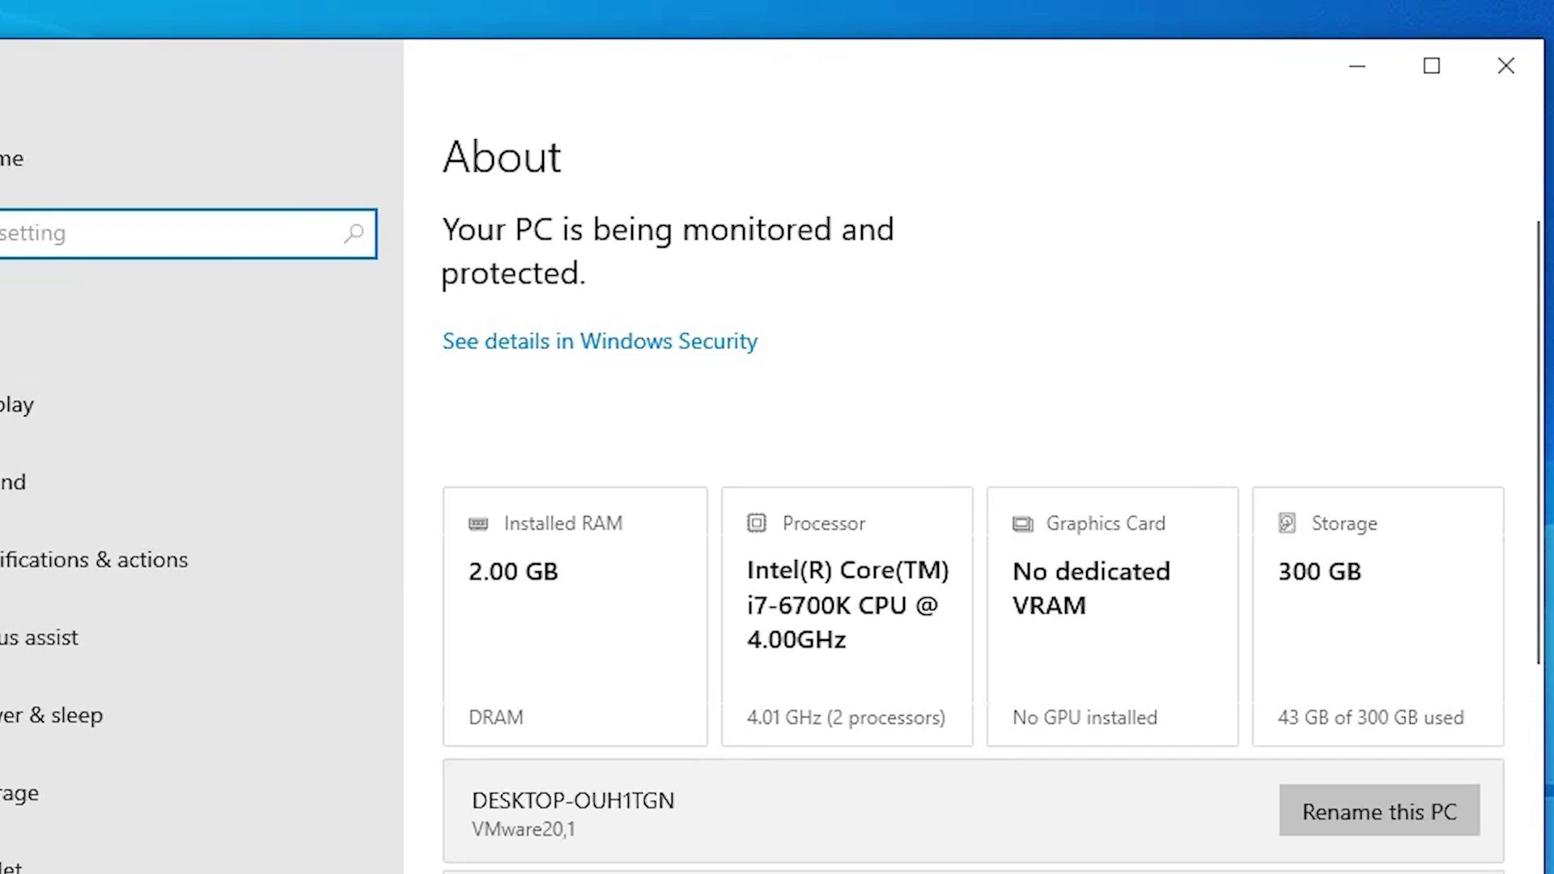
scroll(971, 526, down, 5)
scroll(546, 792, down, 2)
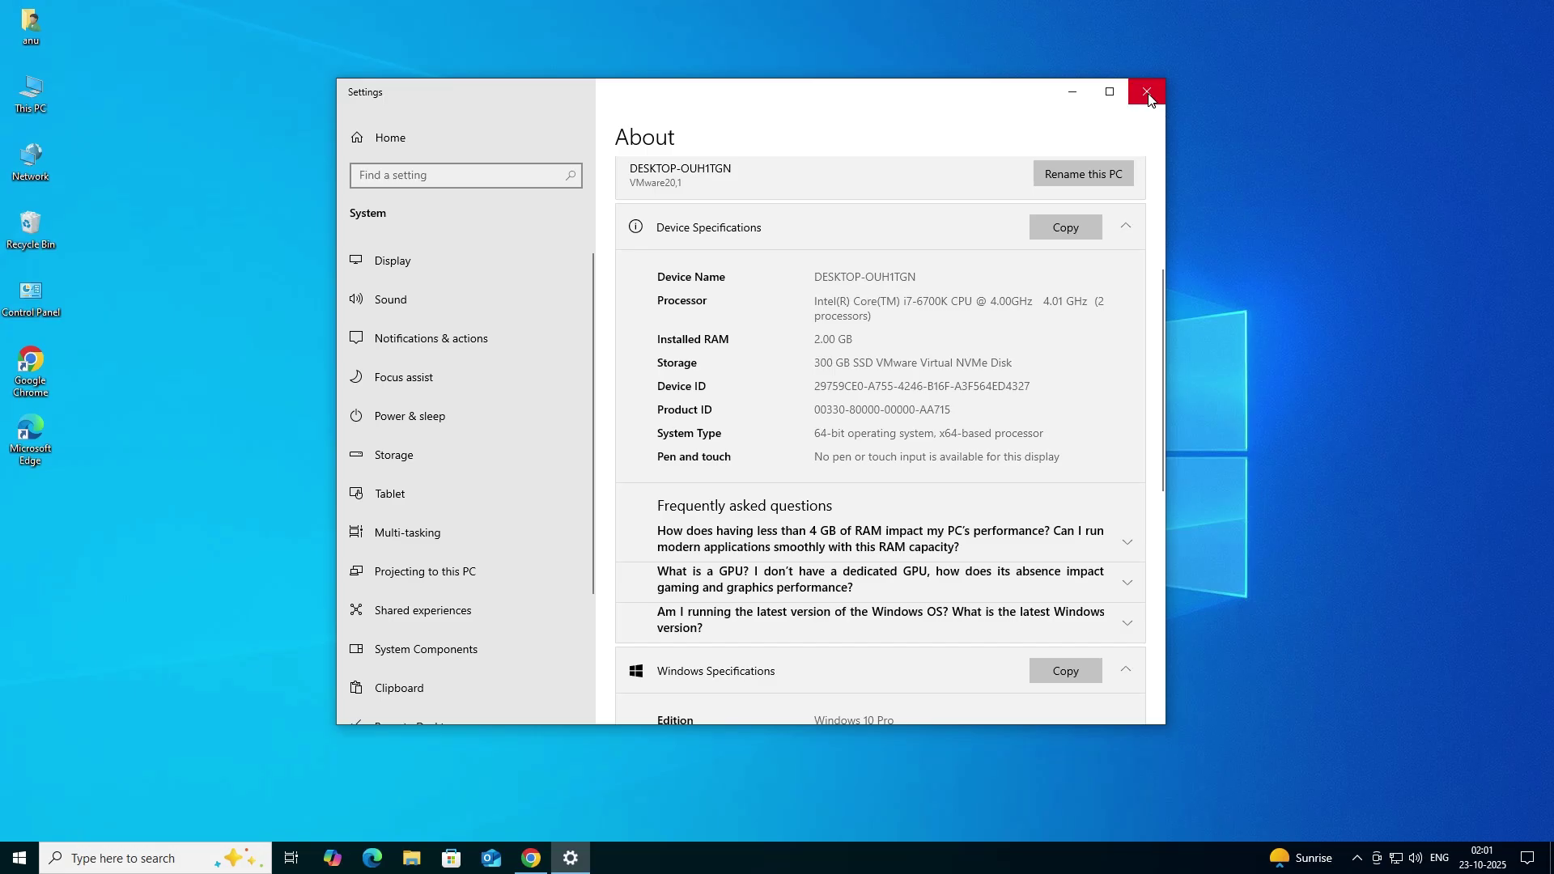
- Rerun the 'epson L405 driver' search in Chrome and open the Epson India L405 result in a new tab
click(1149, 94)
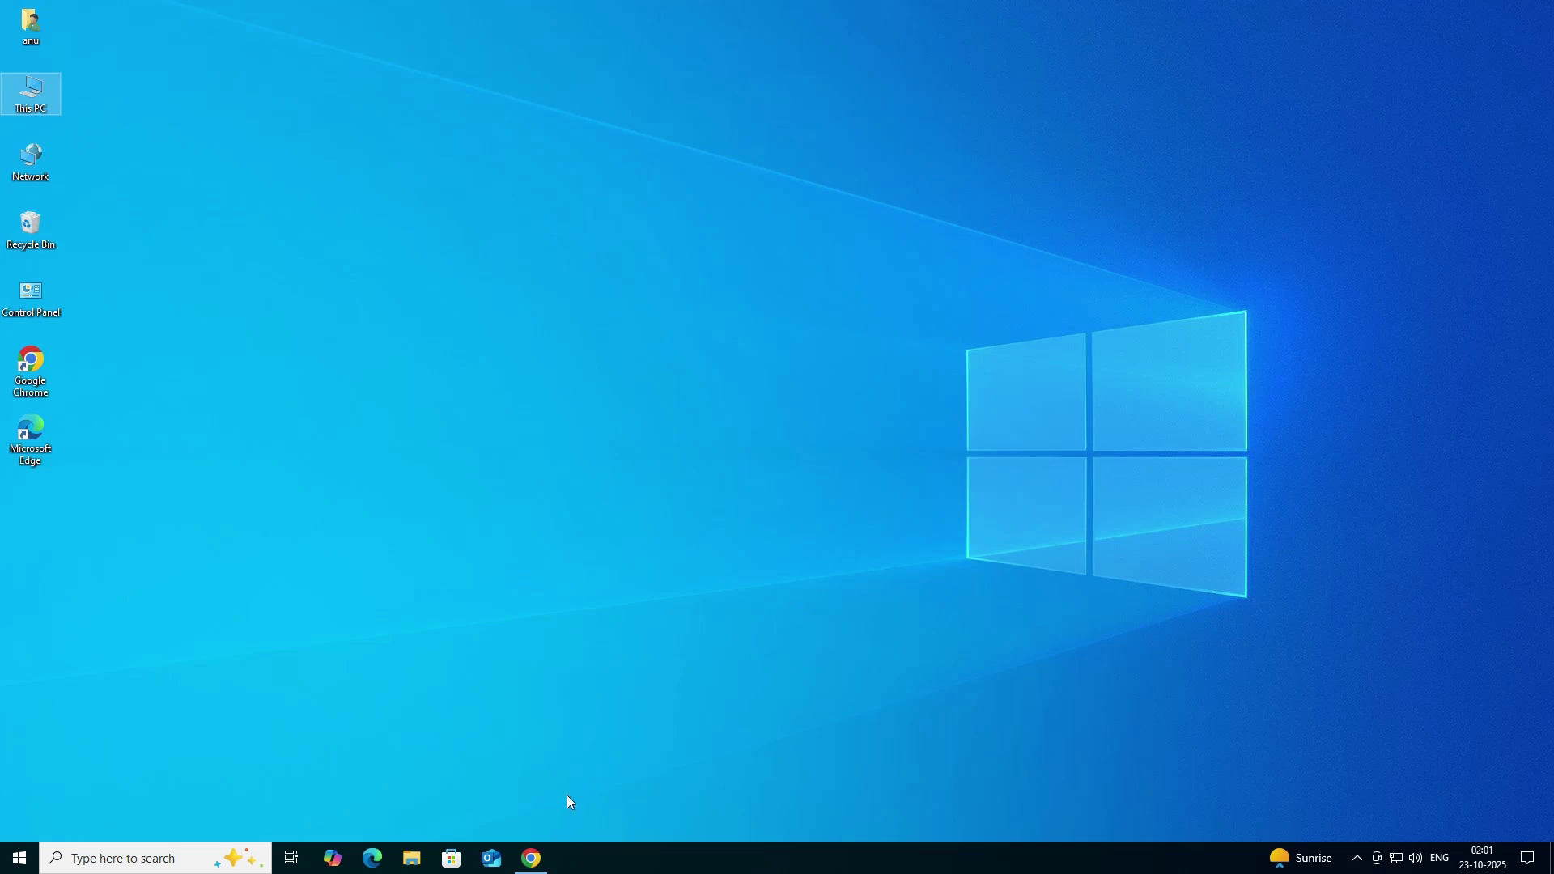
click(534, 860)
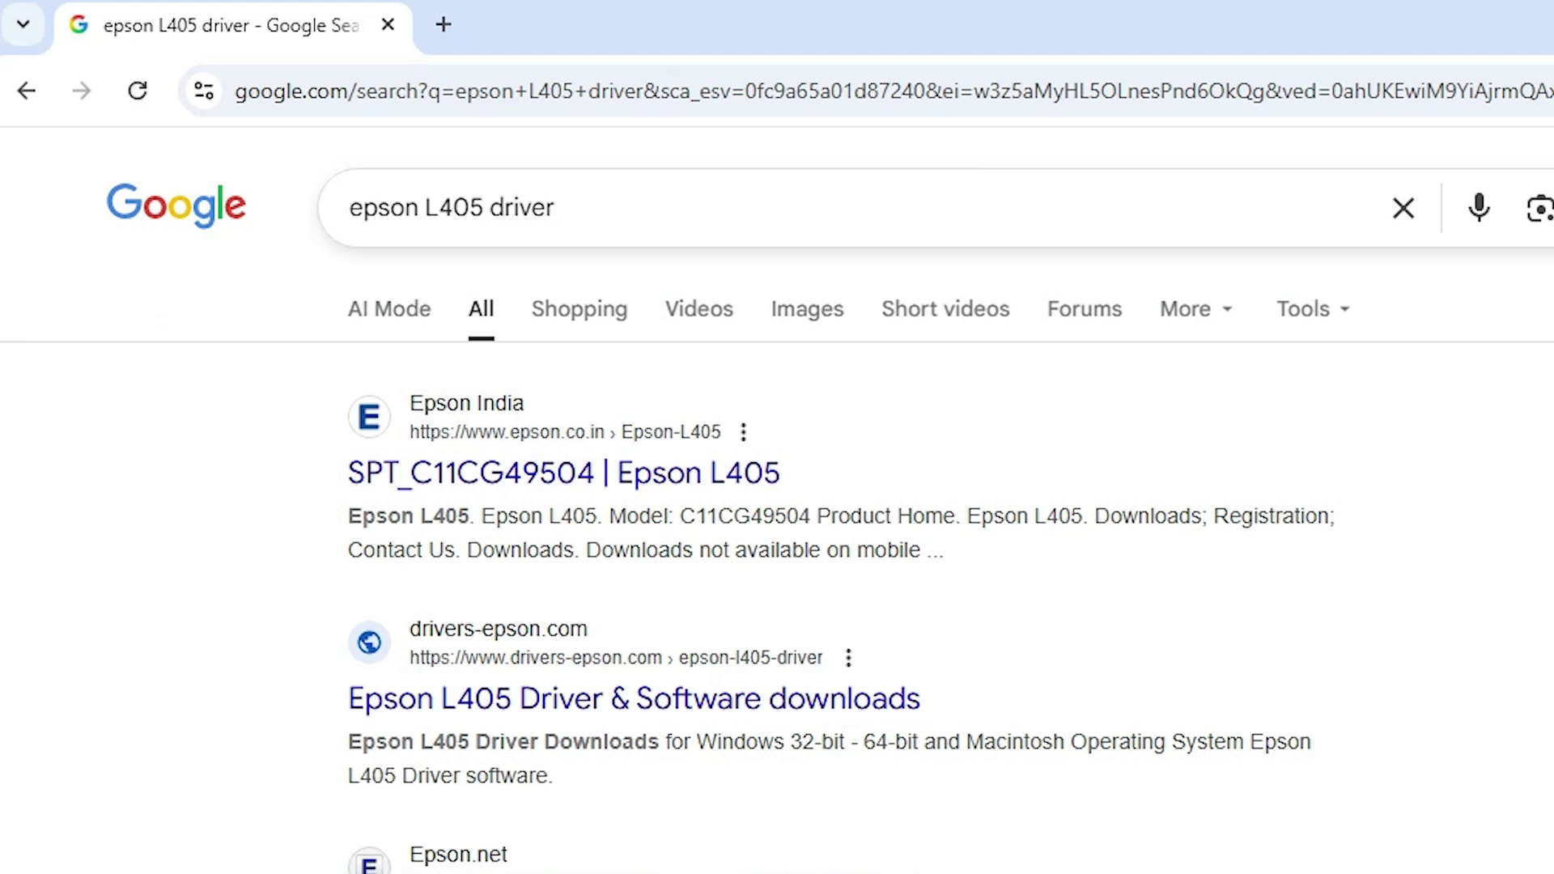
click(566, 207)
key(Return)
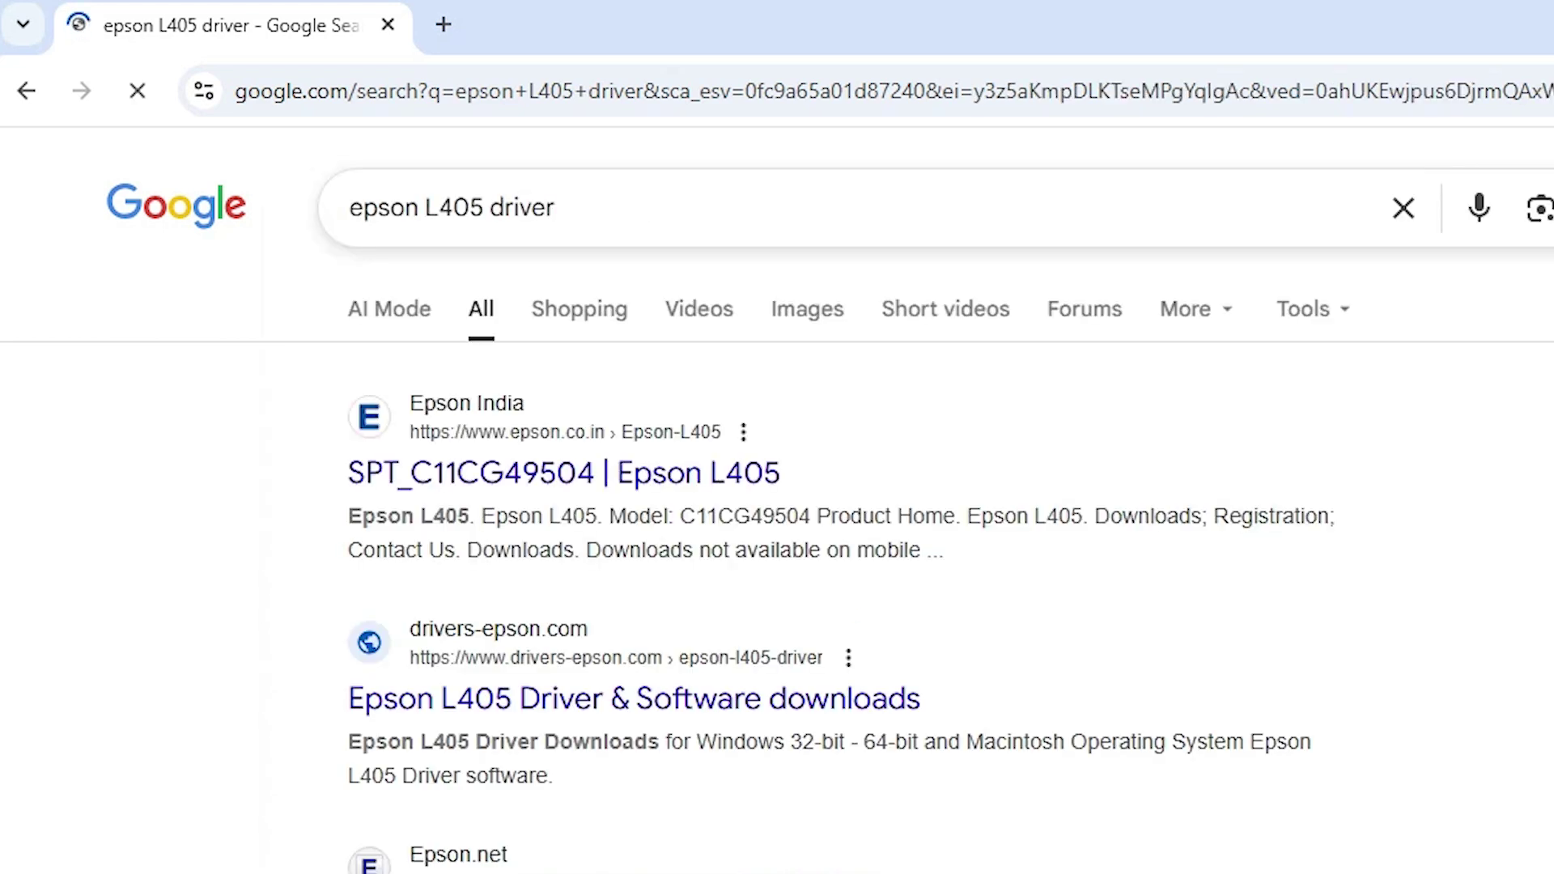
right_click(659, 483)
click(736, 518)
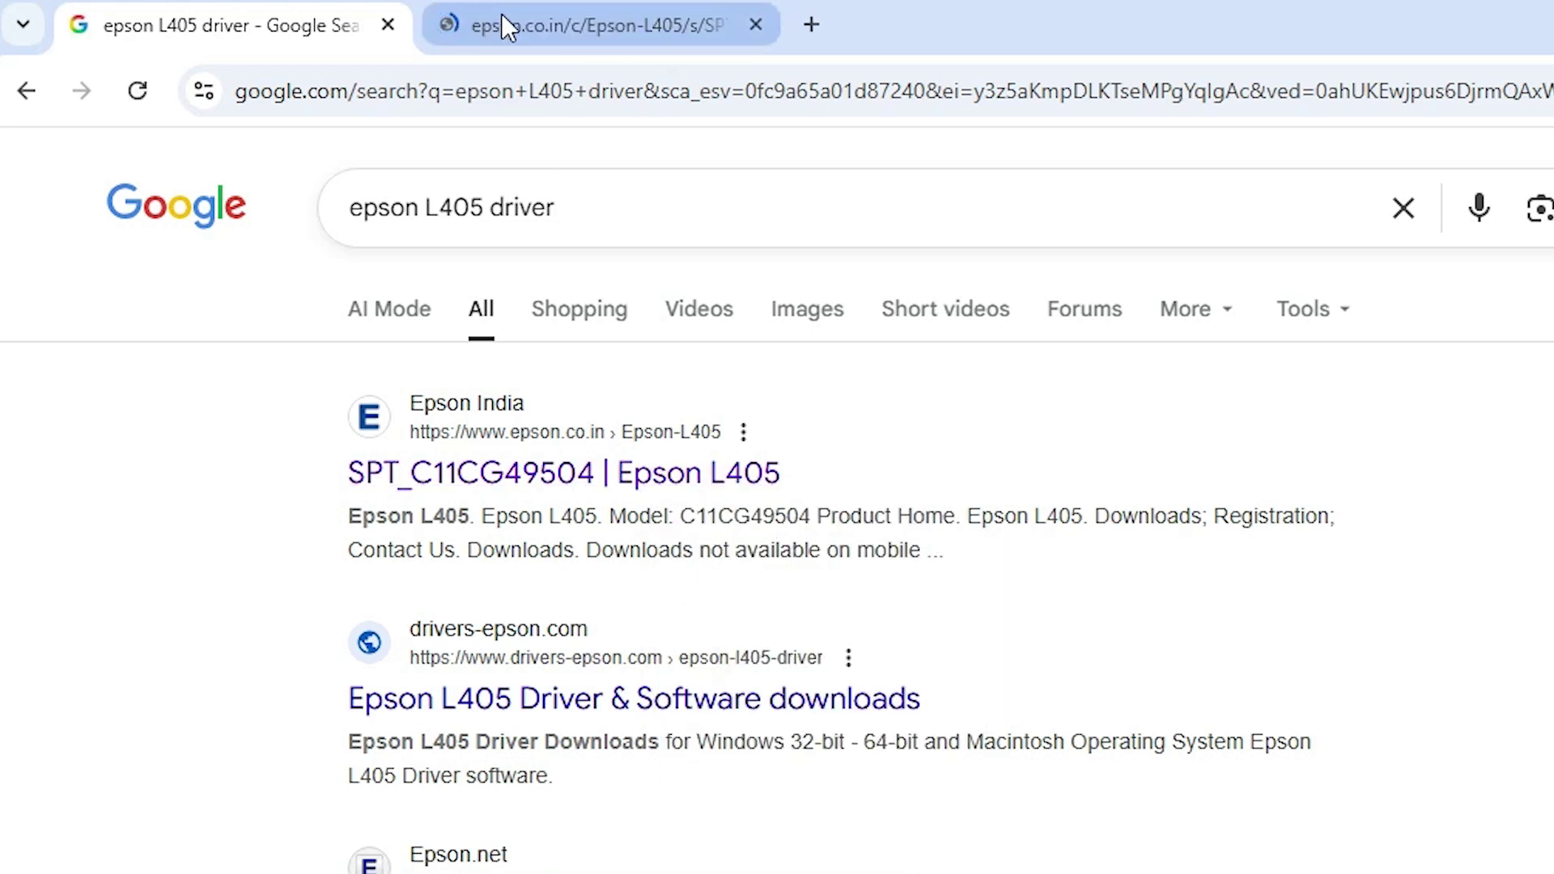
- On the Epson L405 page, keep Windows 10 64-bit as the OS and expand Drivers
click(503, 16)
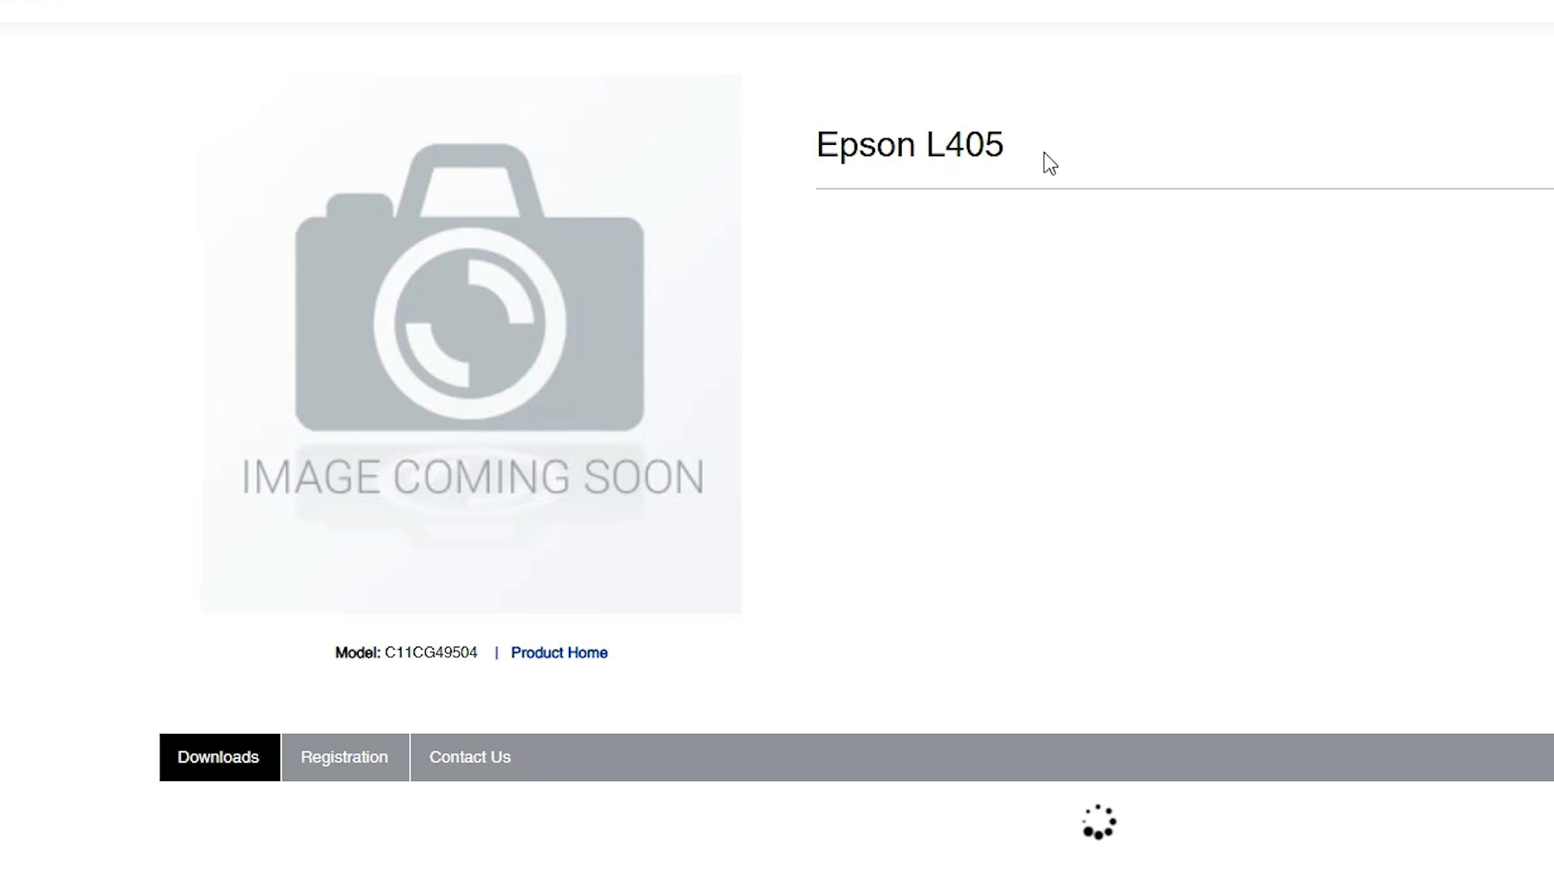
drag(735, 233, 590, 222)
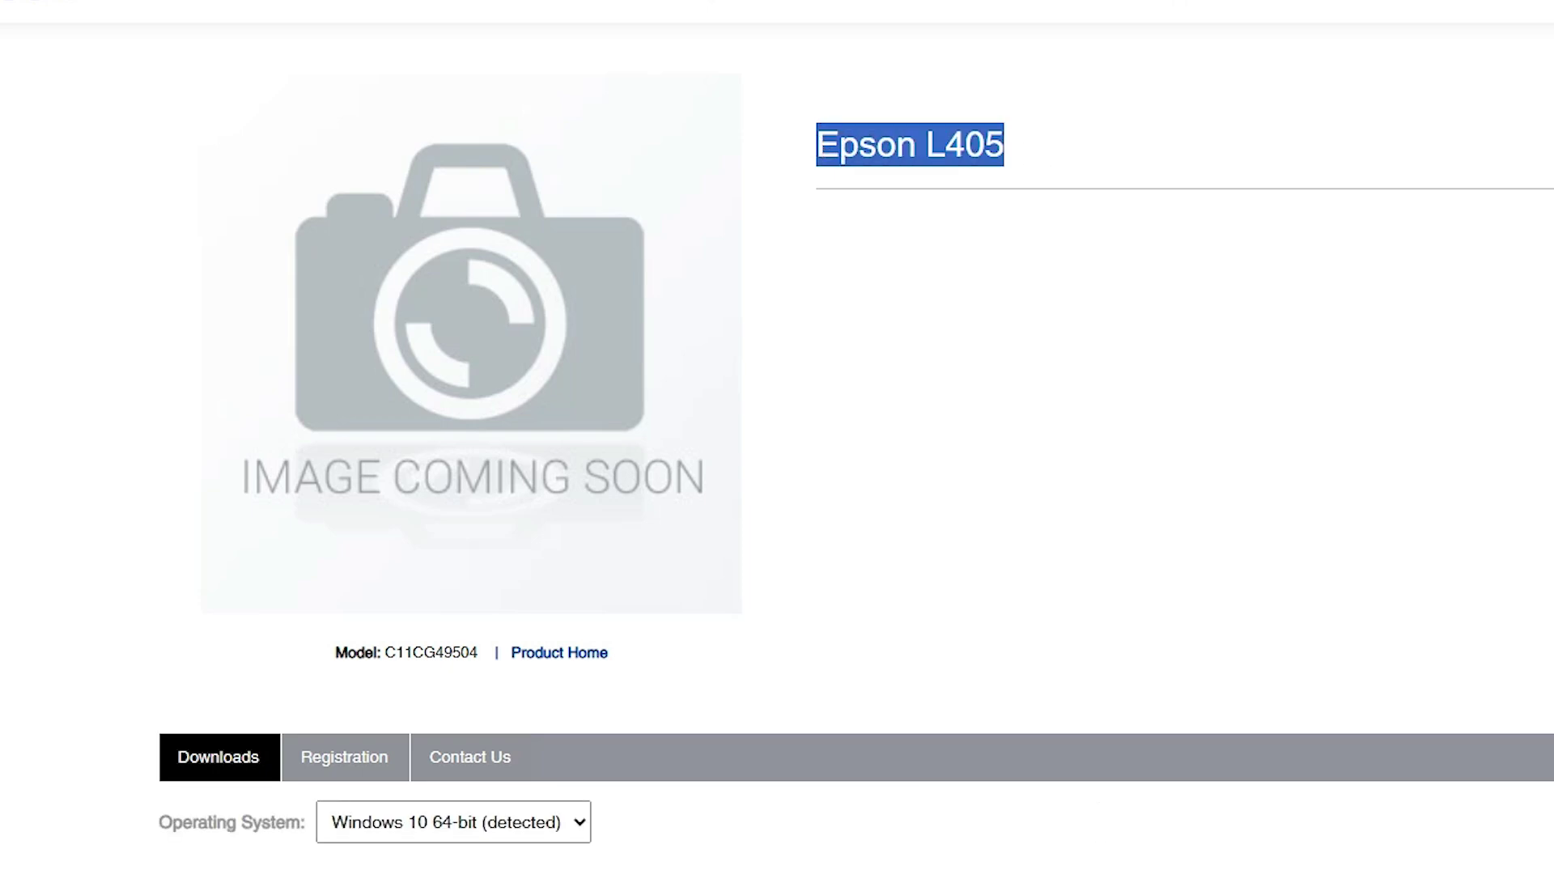
scroll(1065, 380, down, 4)
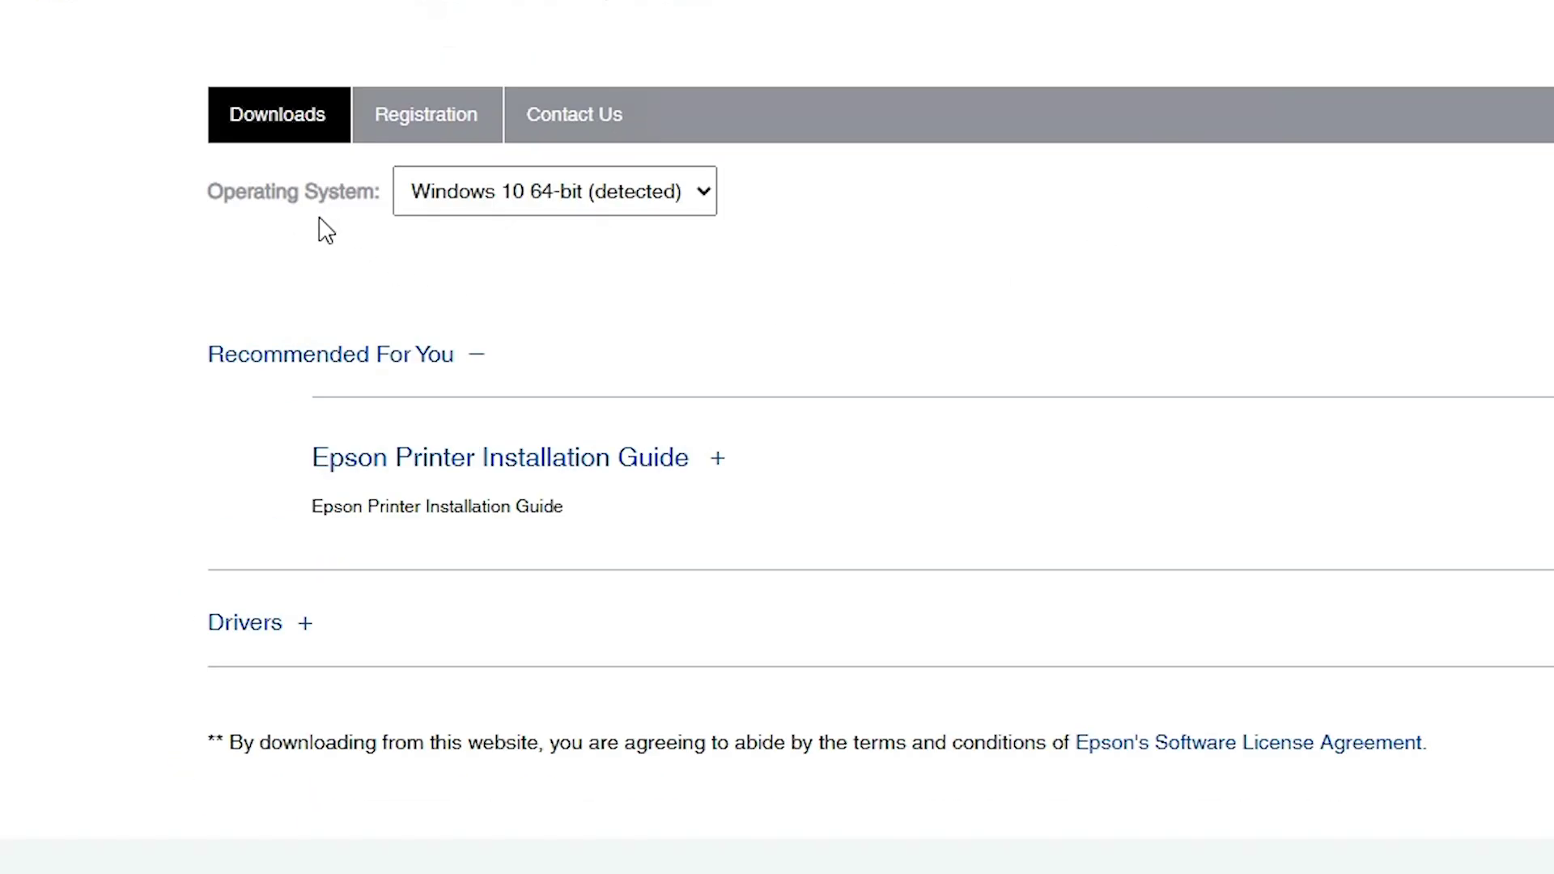
click(495, 186)
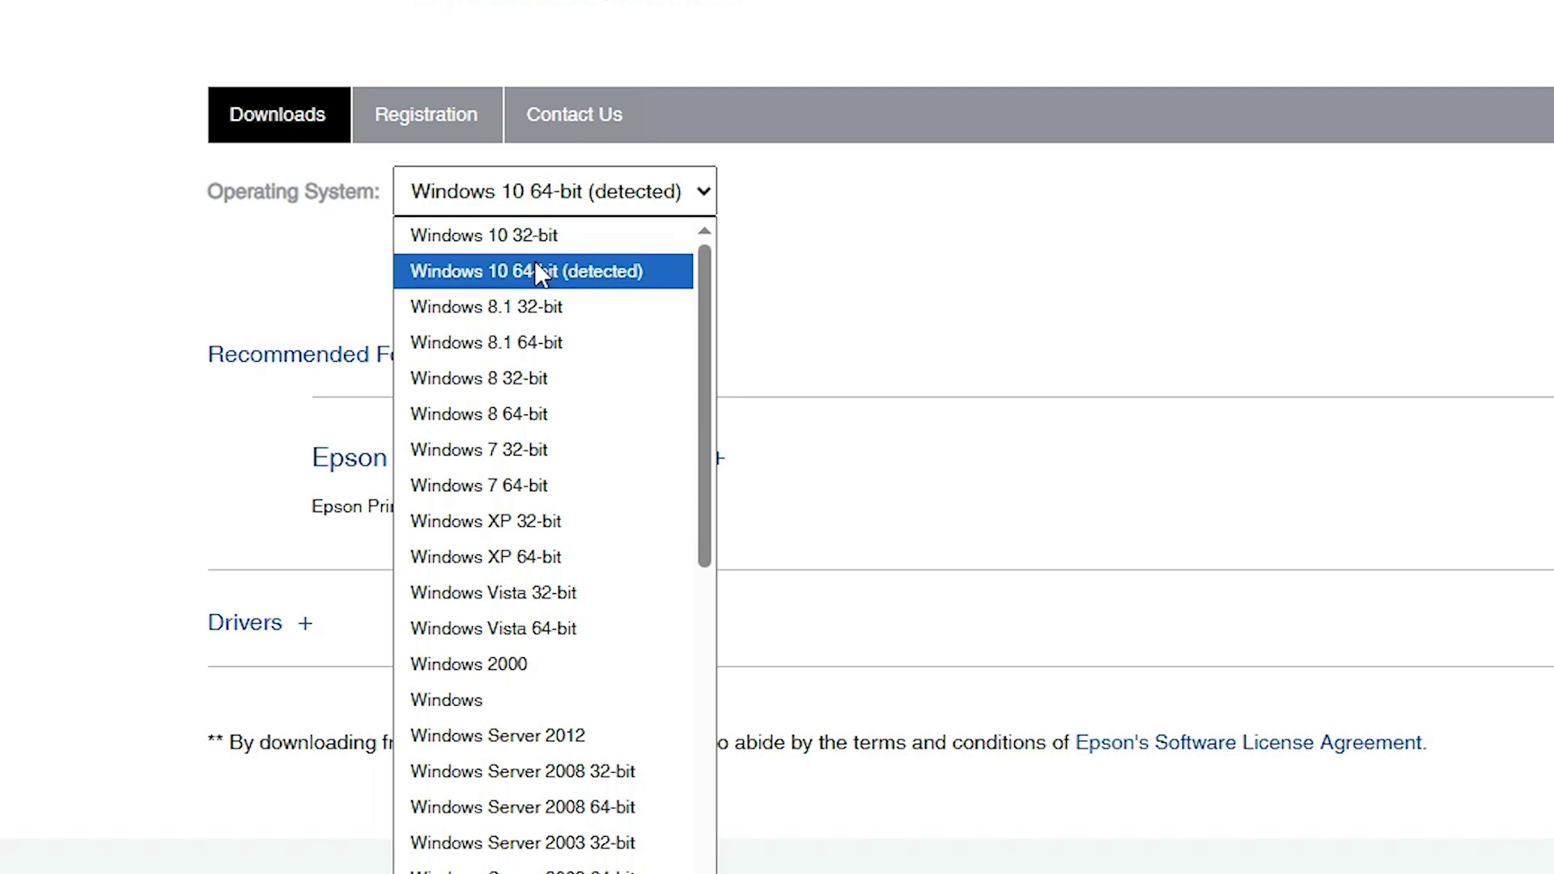
click(584, 281)
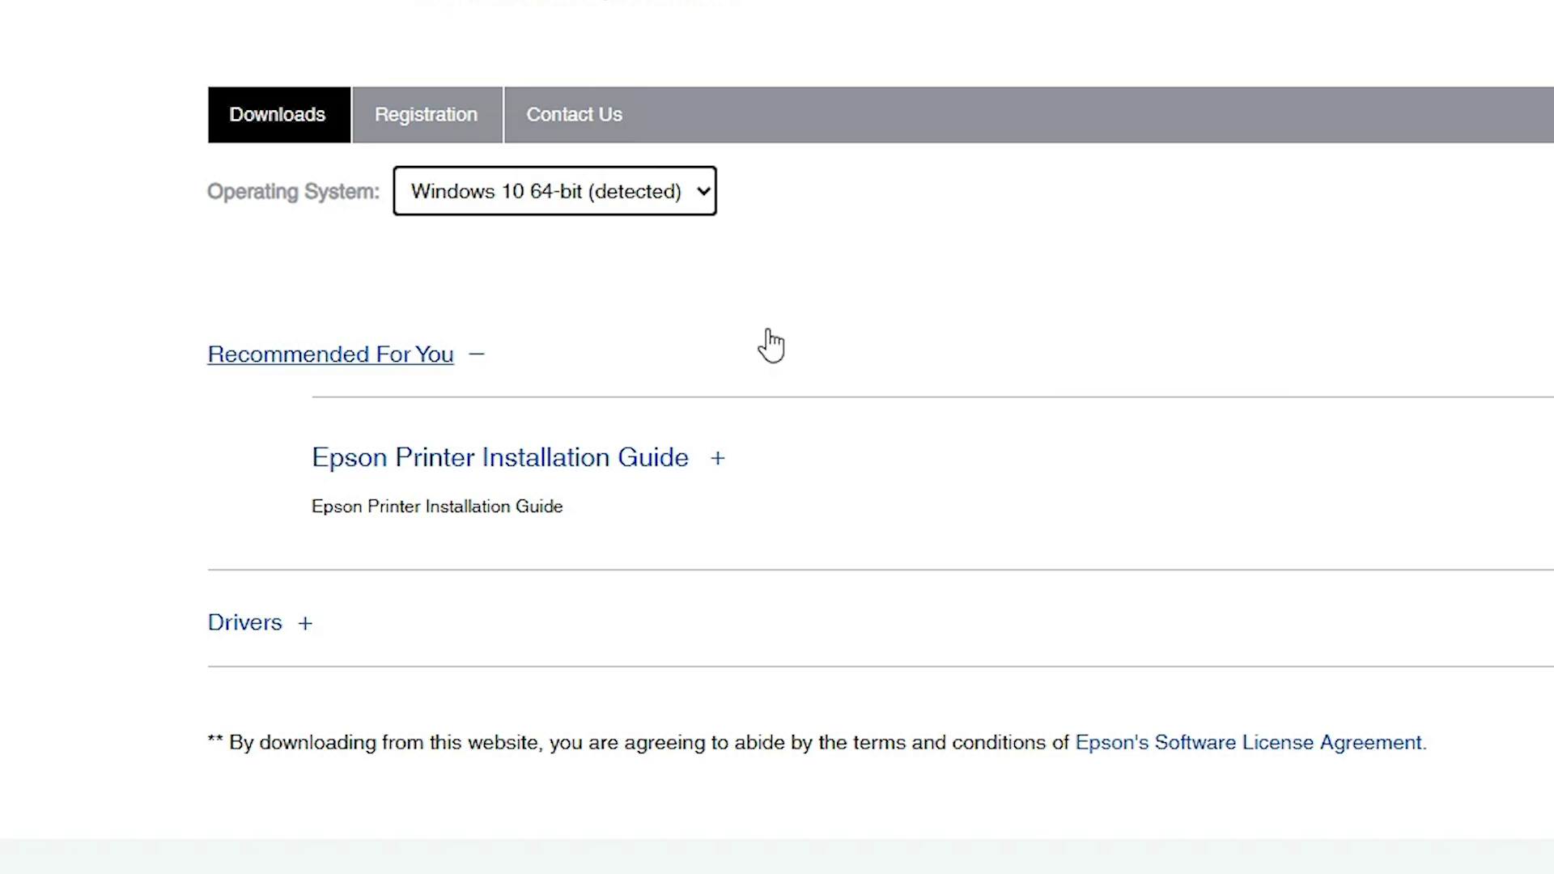
scroll(770, 344, down, 5)
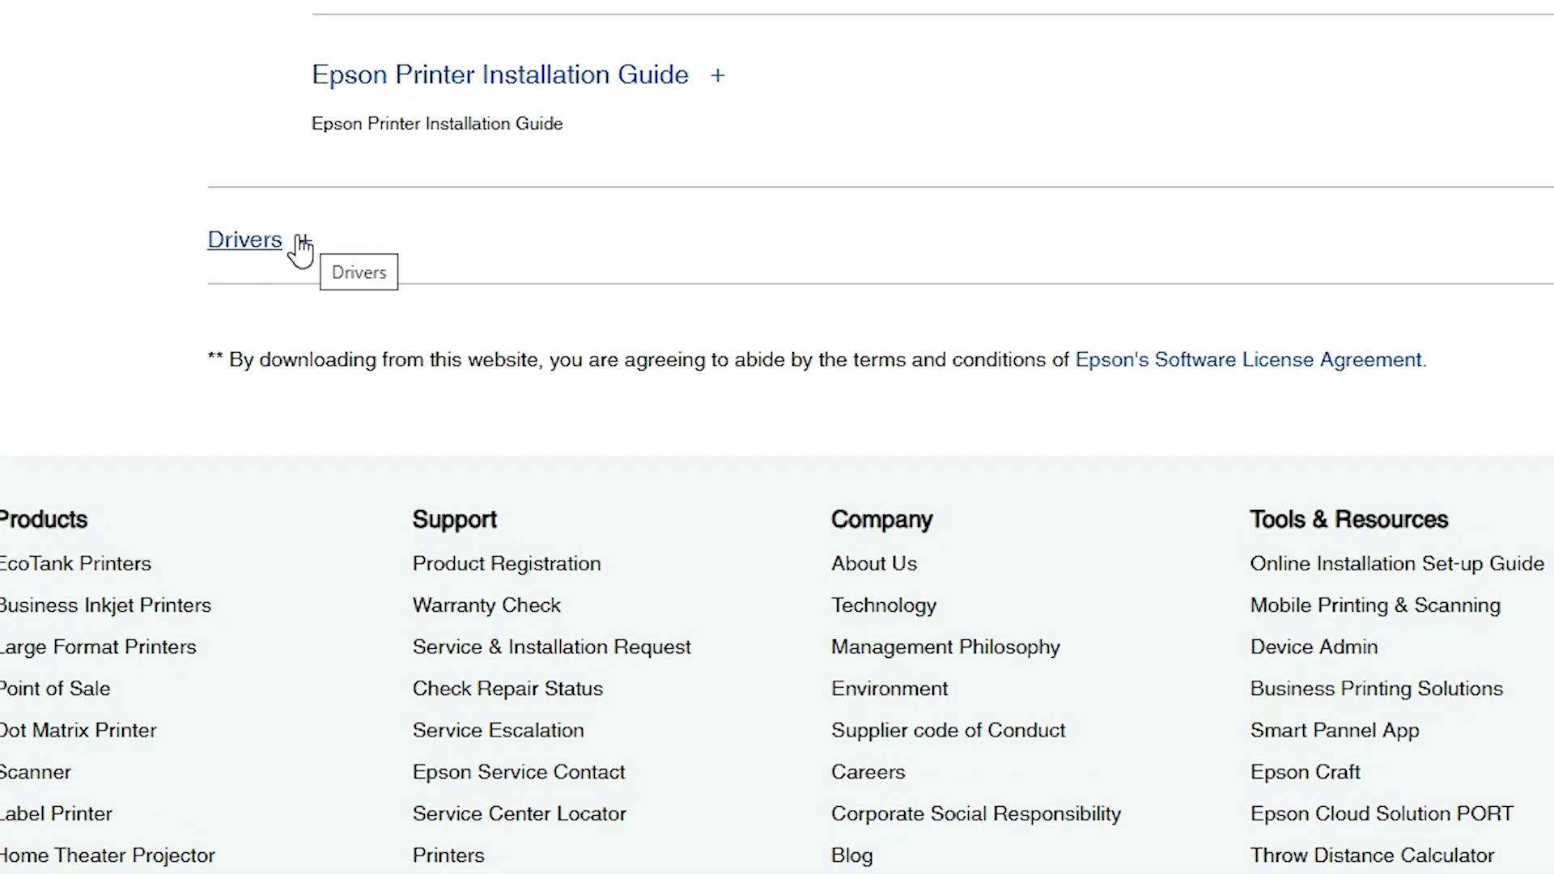
click(310, 247)
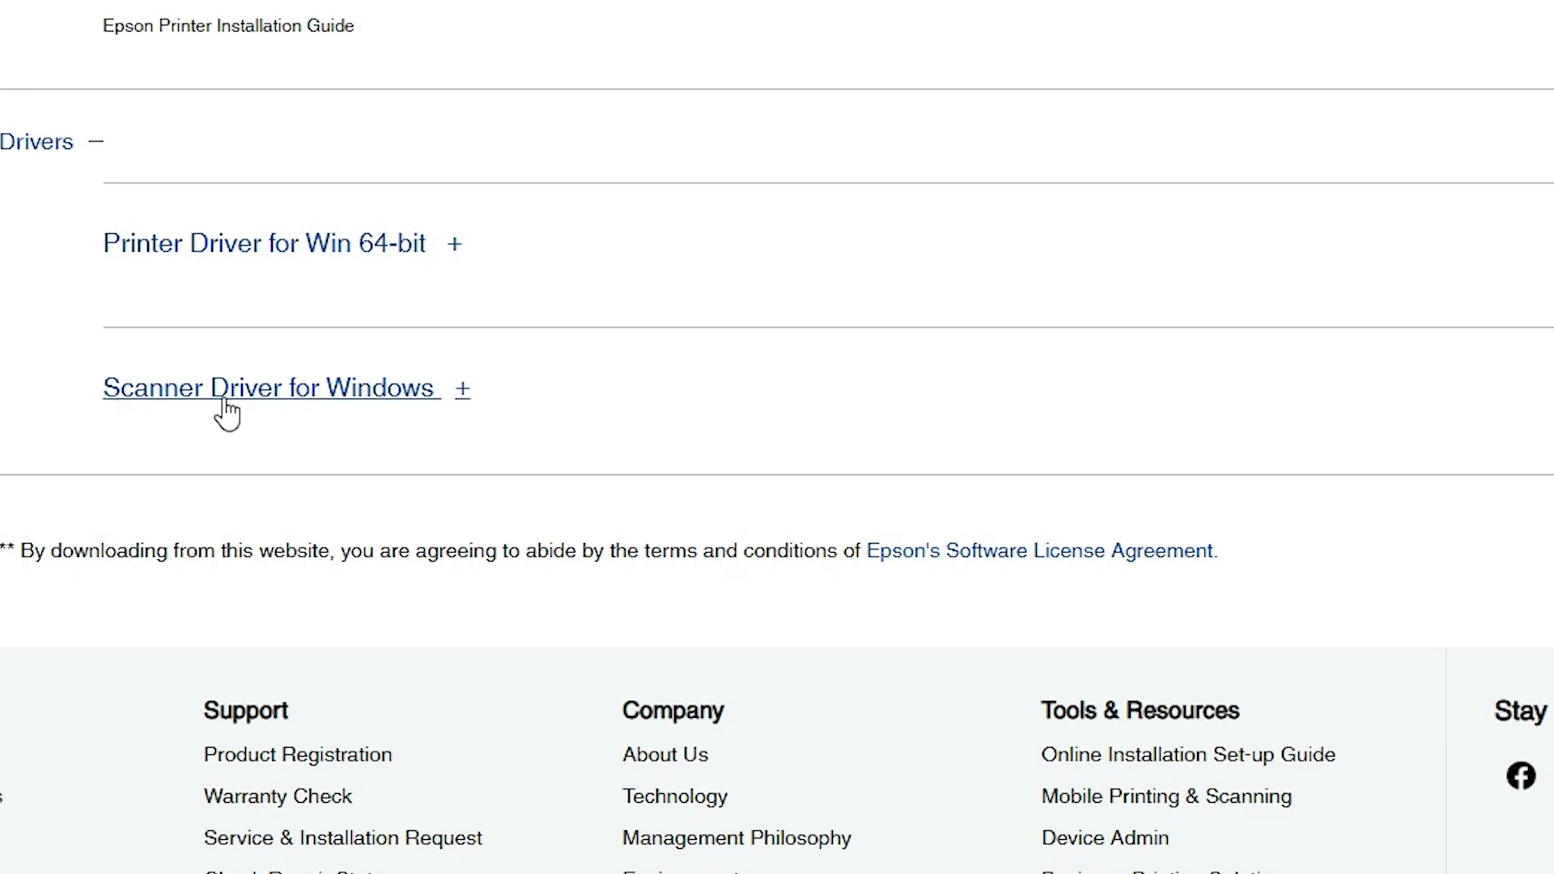
- Accept the licence and download the Epson Scan 2 scanner driver installer
click(1082, 402)
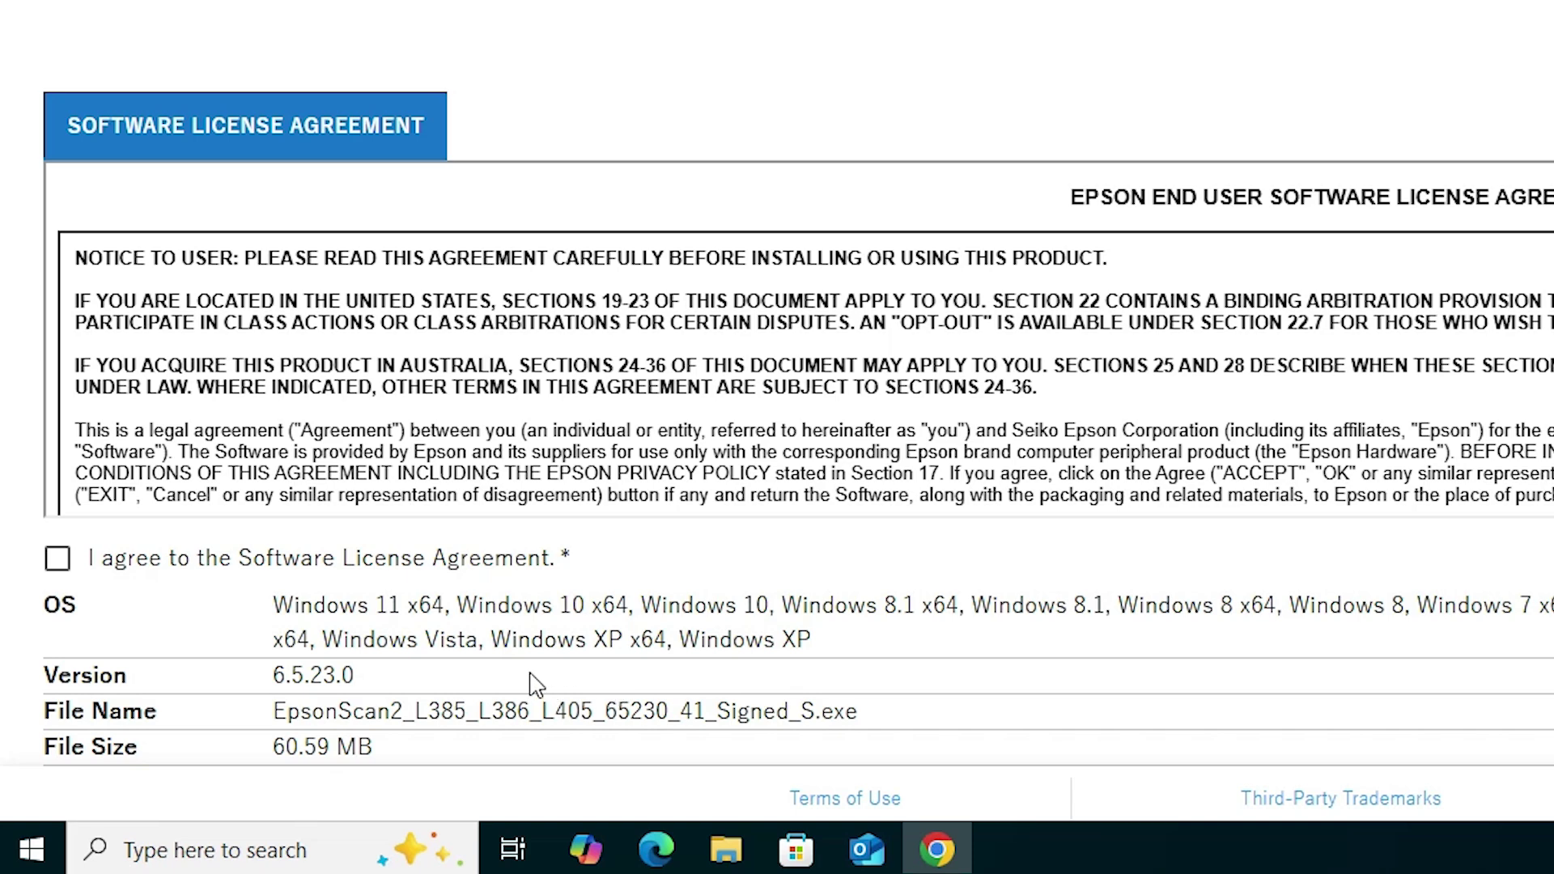
click(57, 558)
click(983, 695)
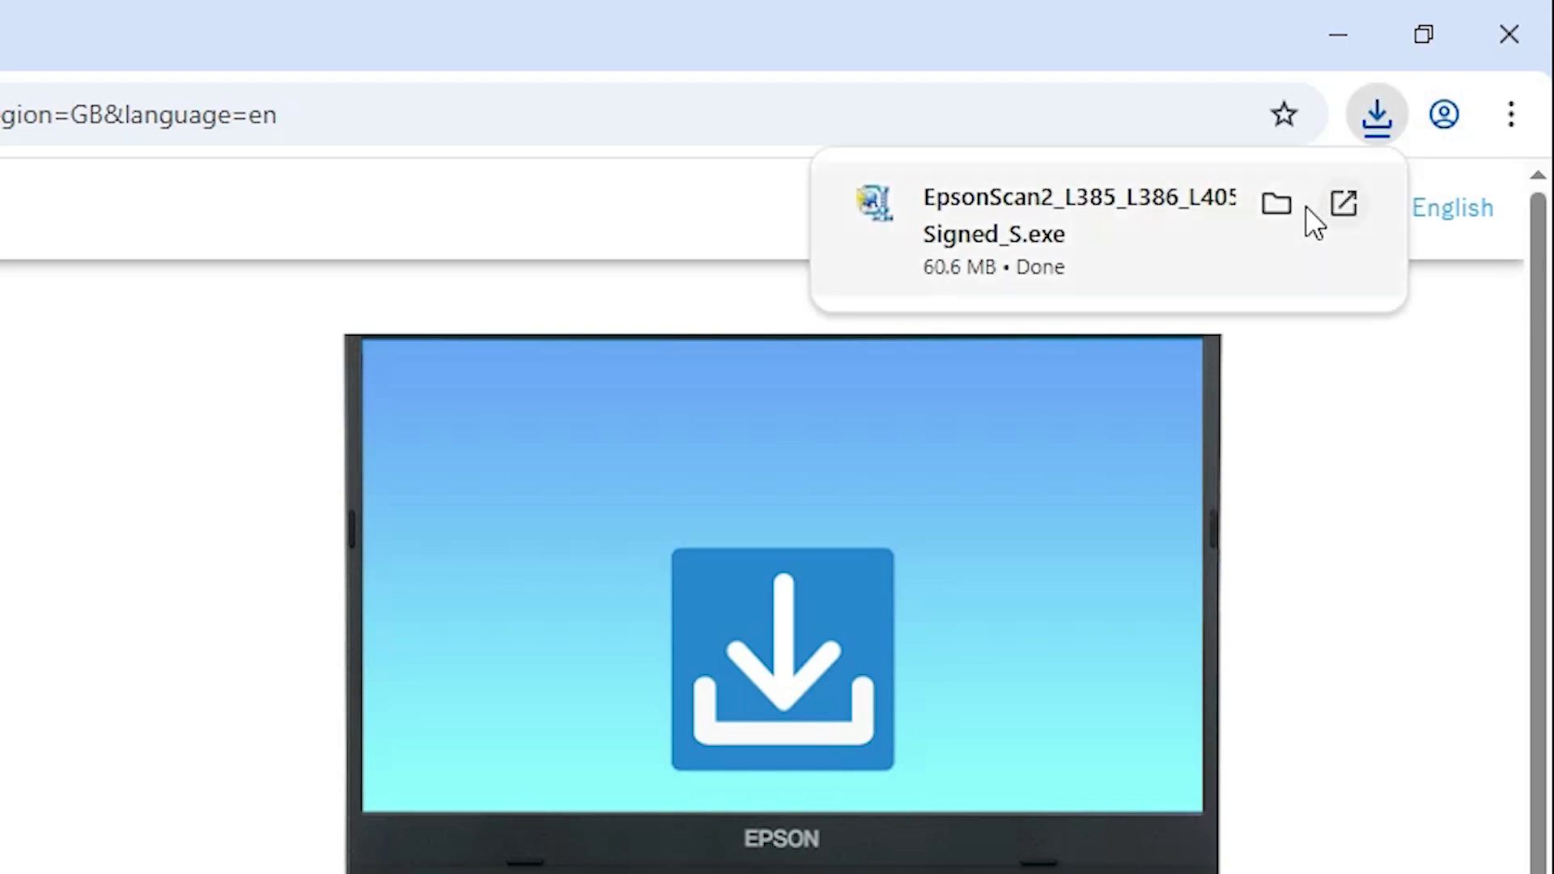
- Move EpsonScan2_L385_L386_L405_65230_41_Signed_S.exe from Downloads onto the desktop
click(1279, 207)
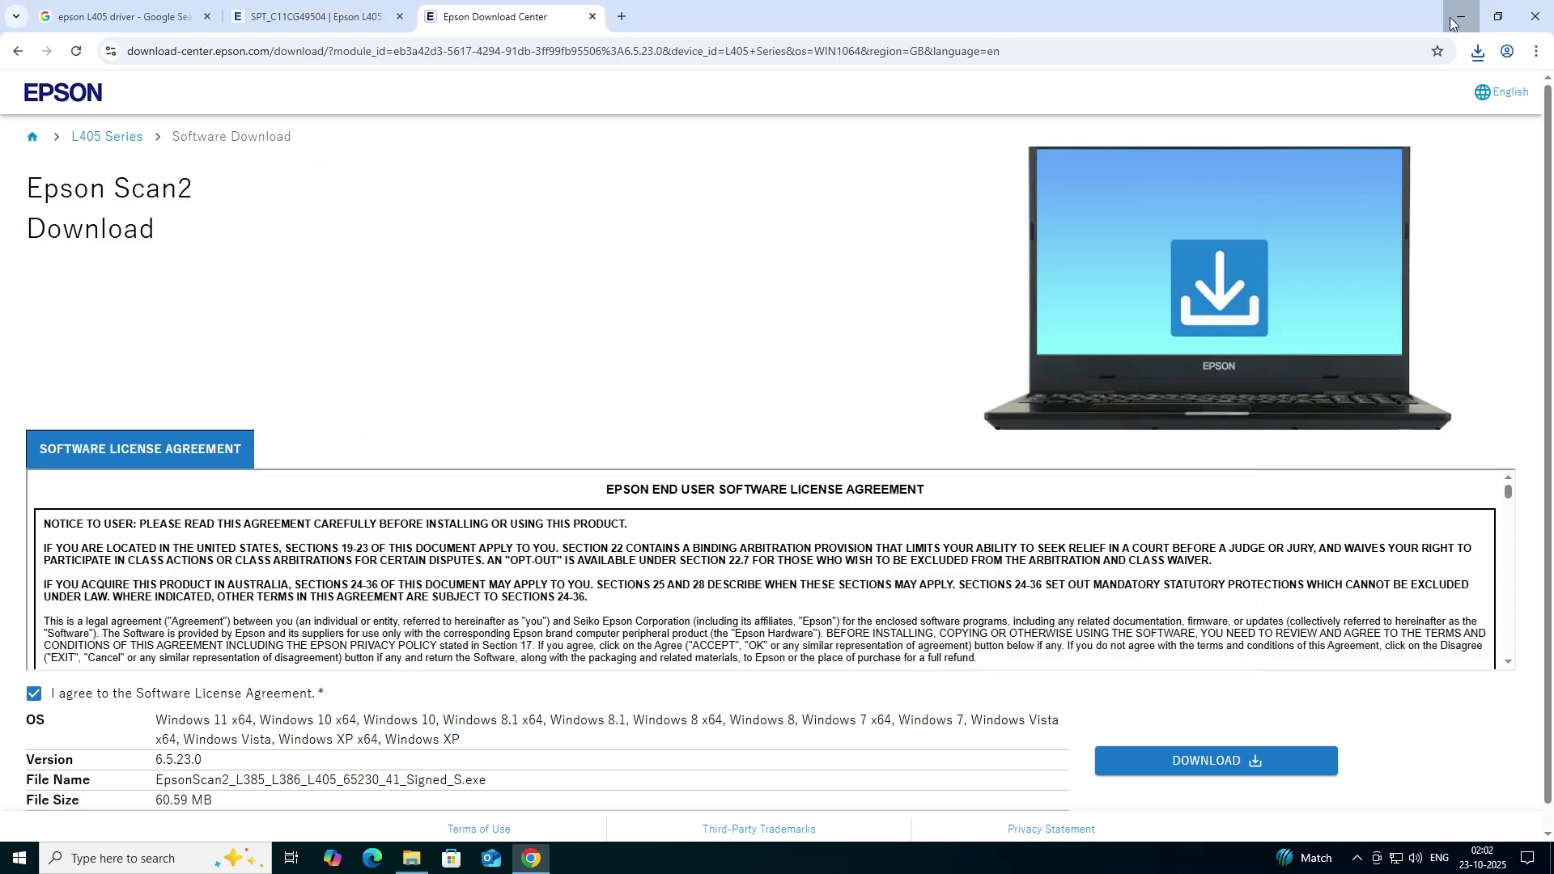
click(1352, 34)
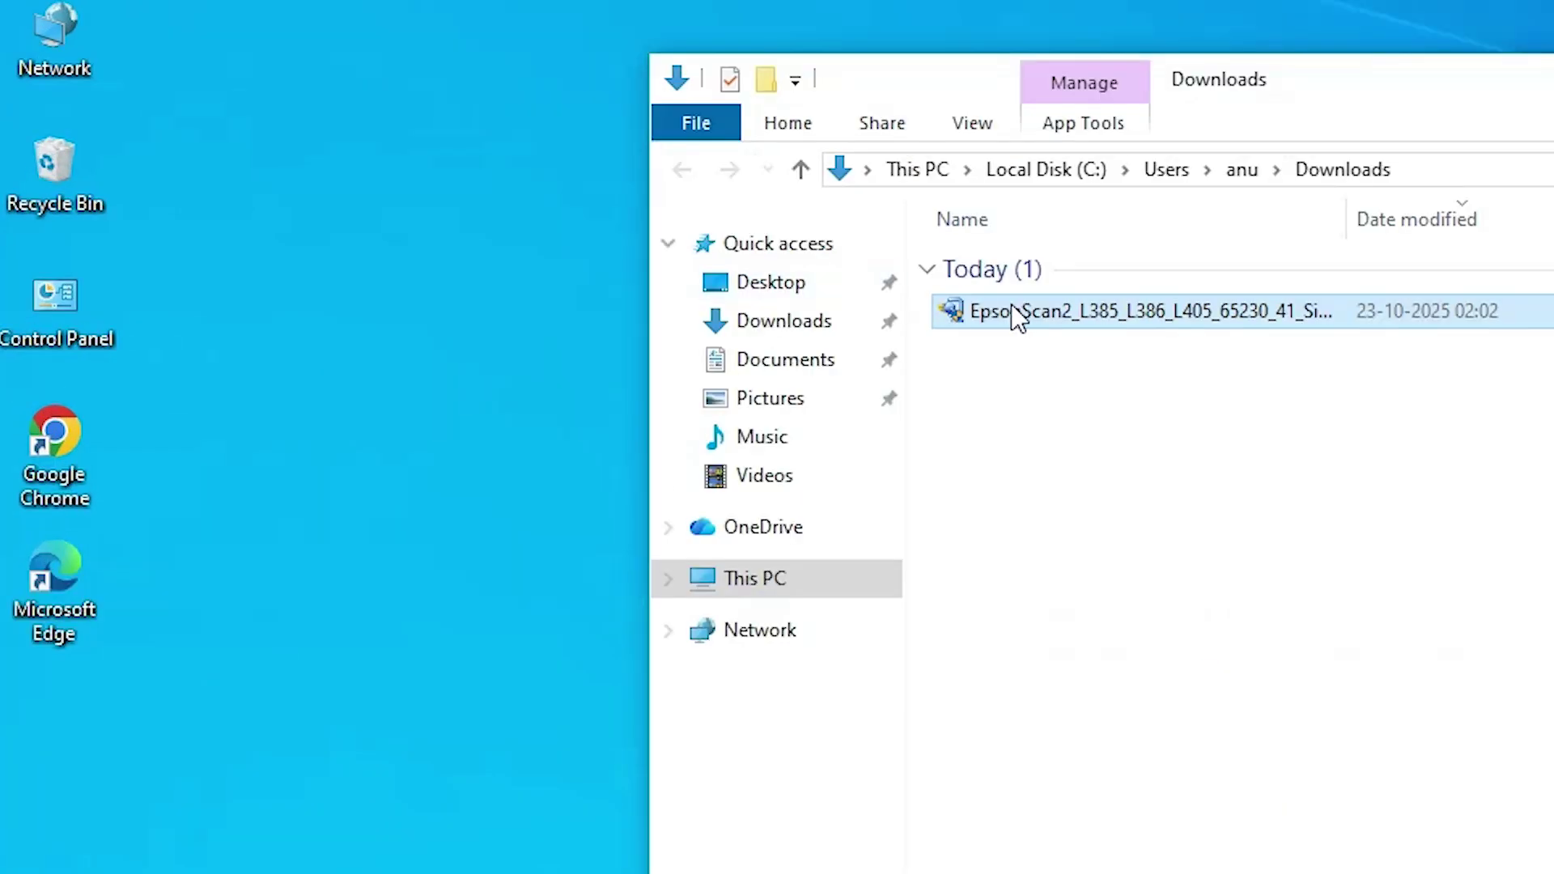
drag(1018, 317, 434, 582)
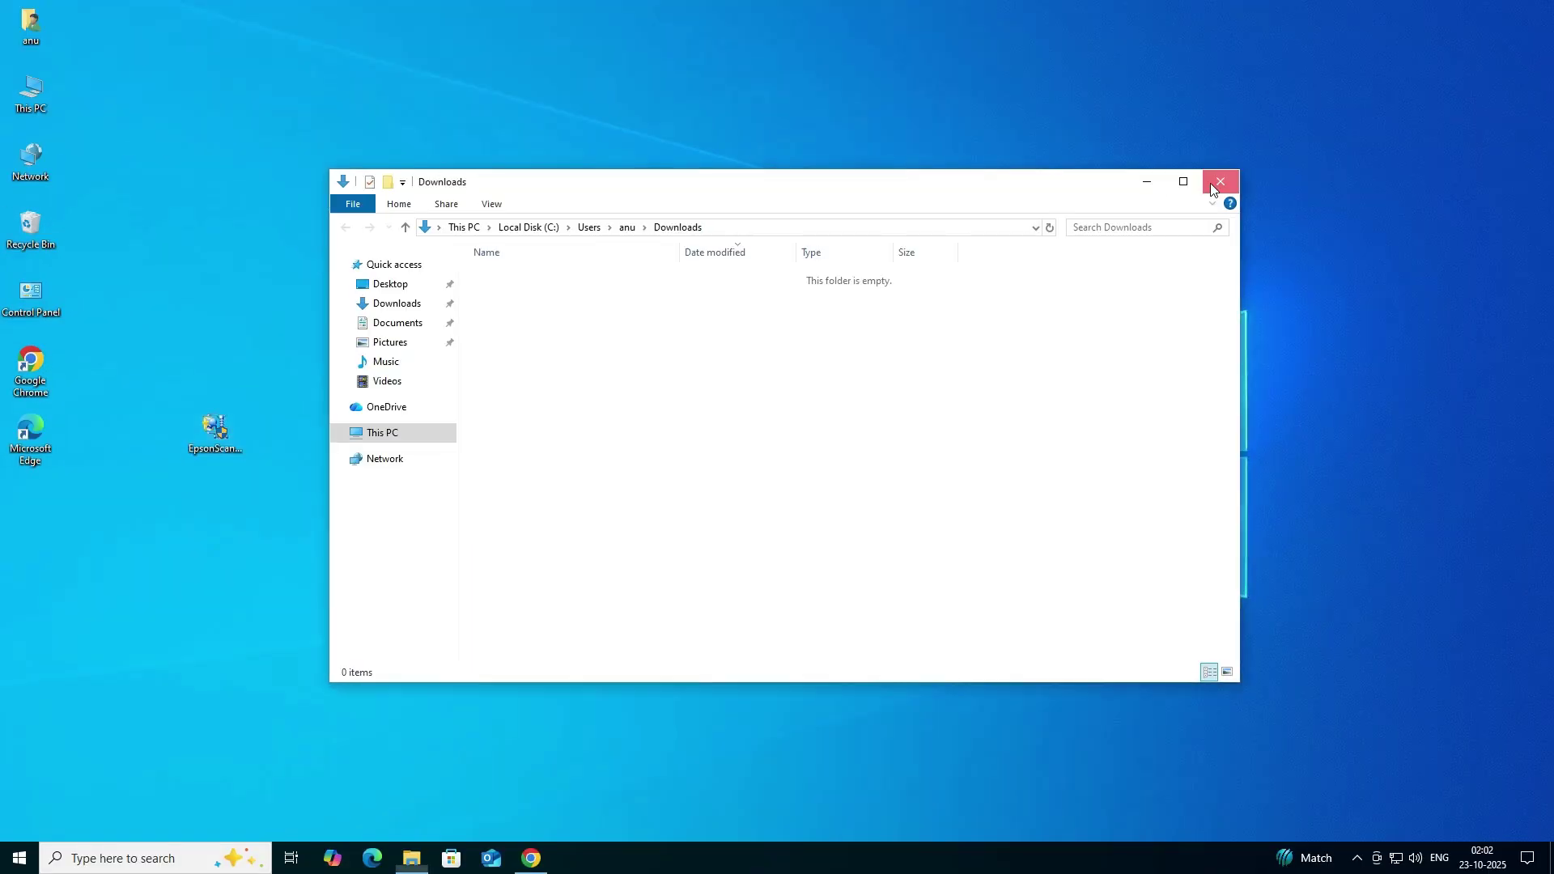
click(1221, 180)
- Accept the licence and download the L405 printer driver for Win 64-bit
click(531, 858)
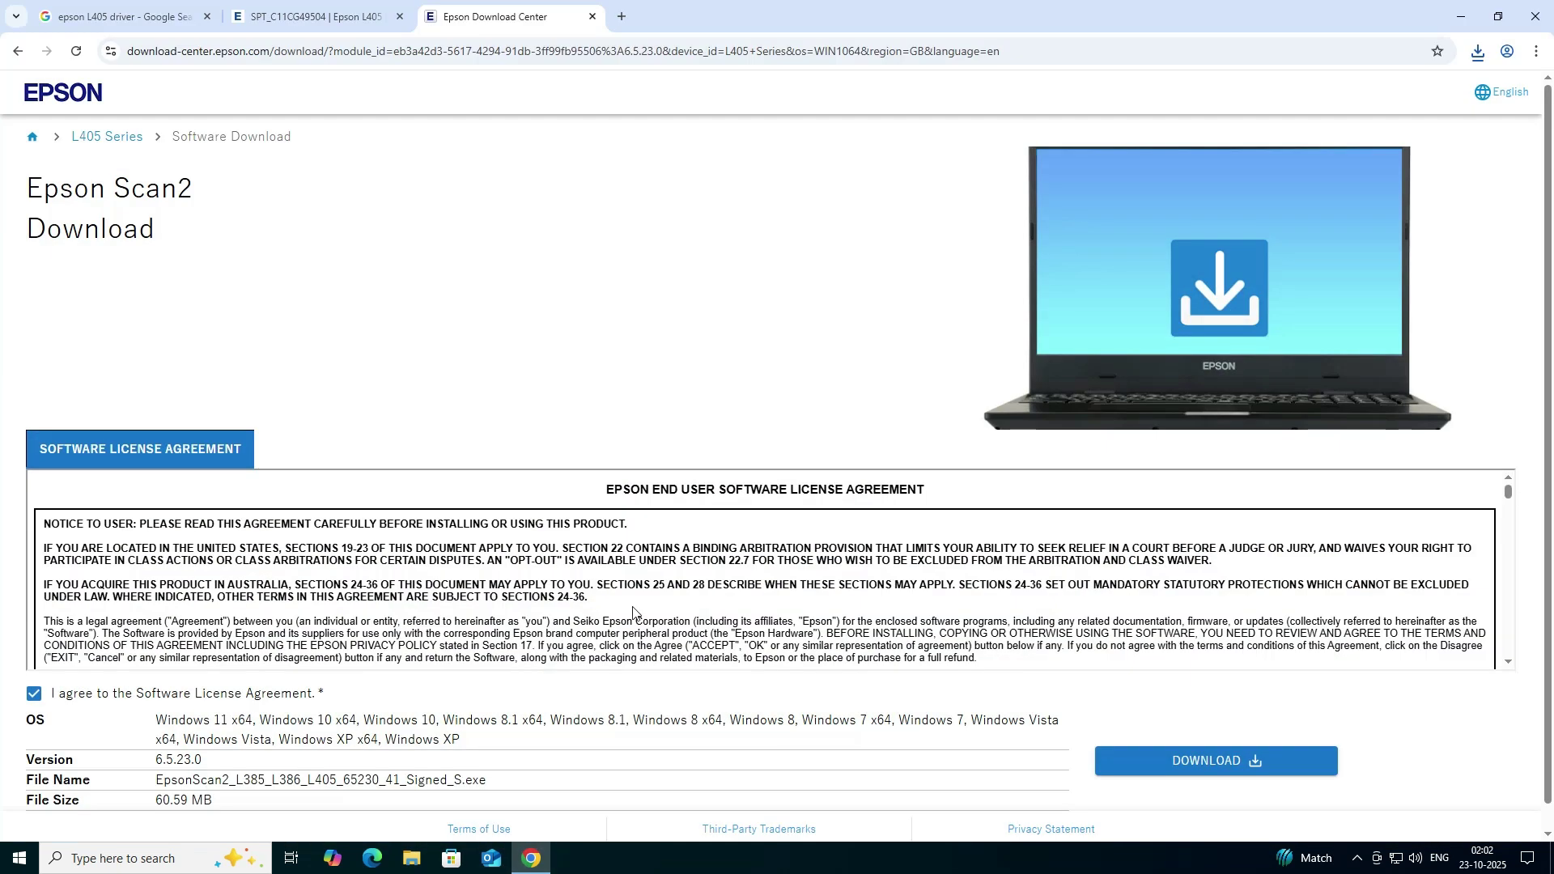
click(596, 18)
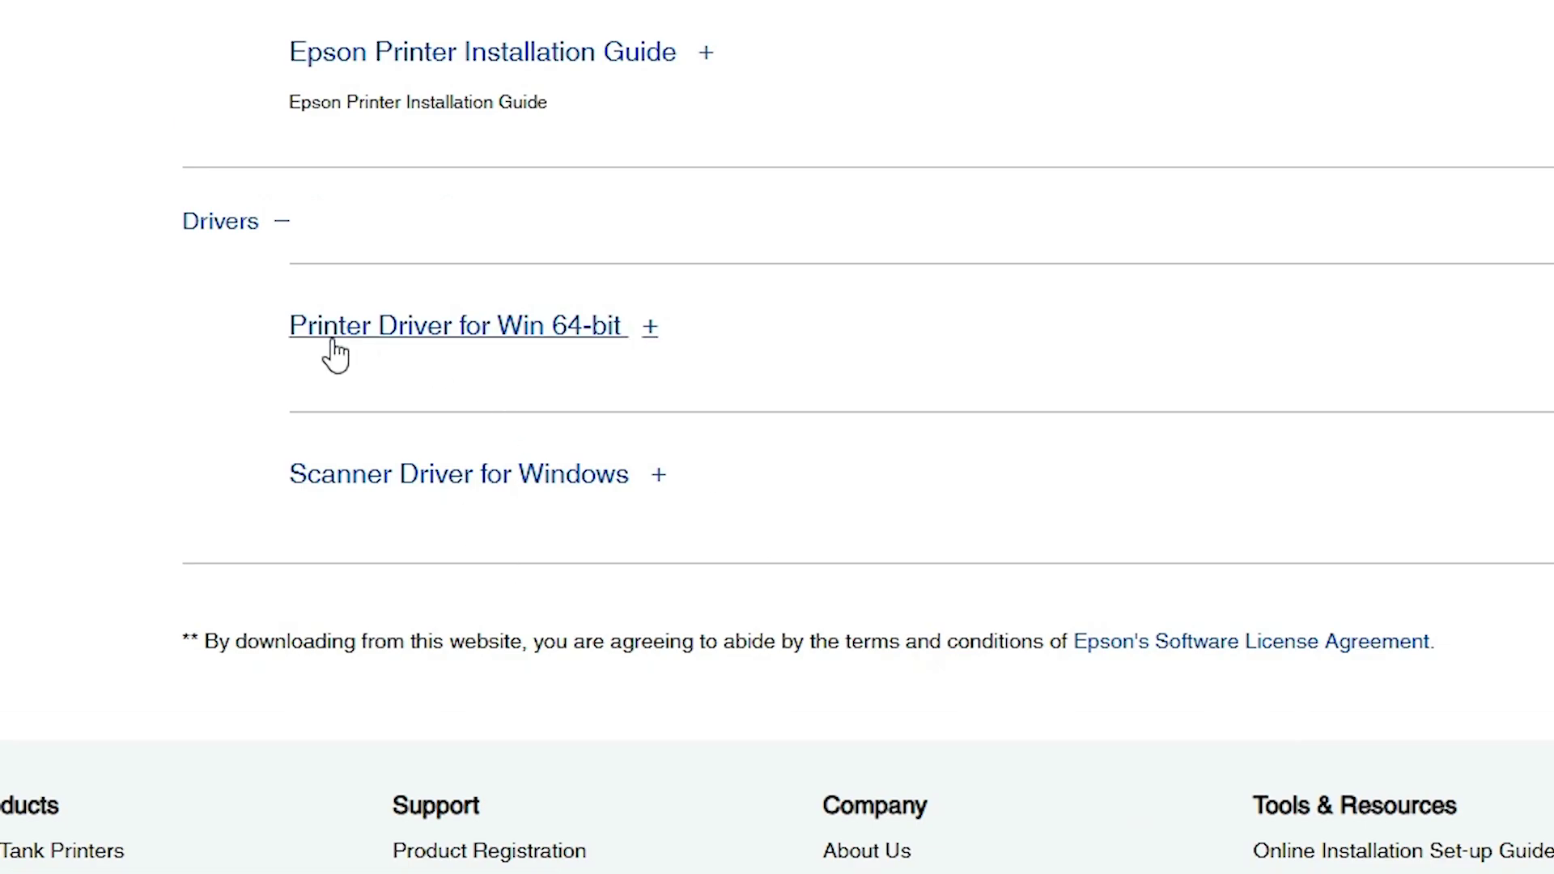
click(1042, 320)
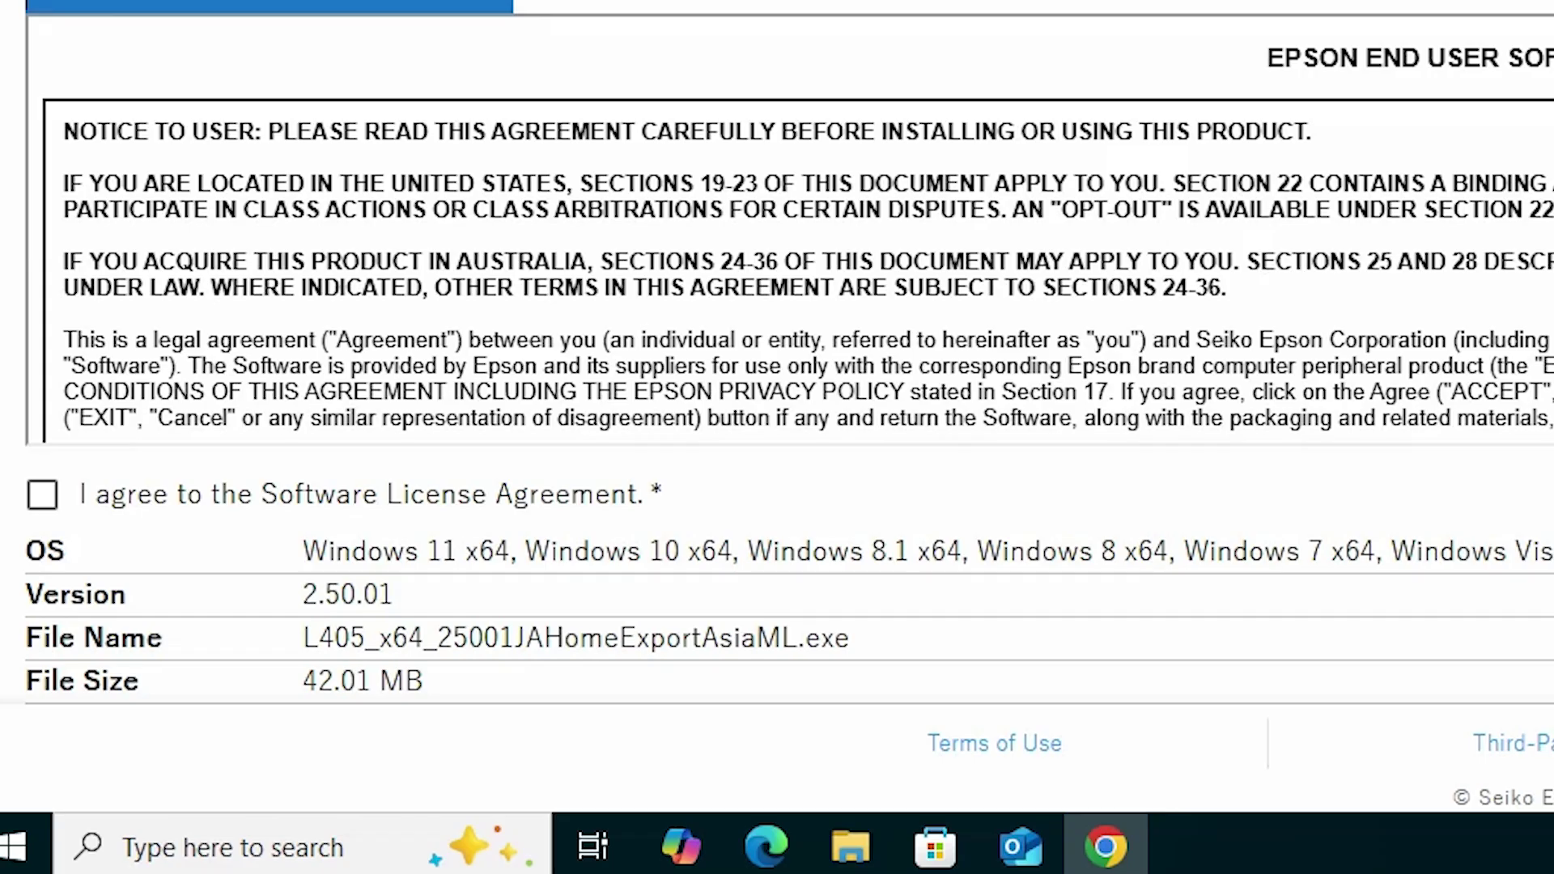
click(42, 495)
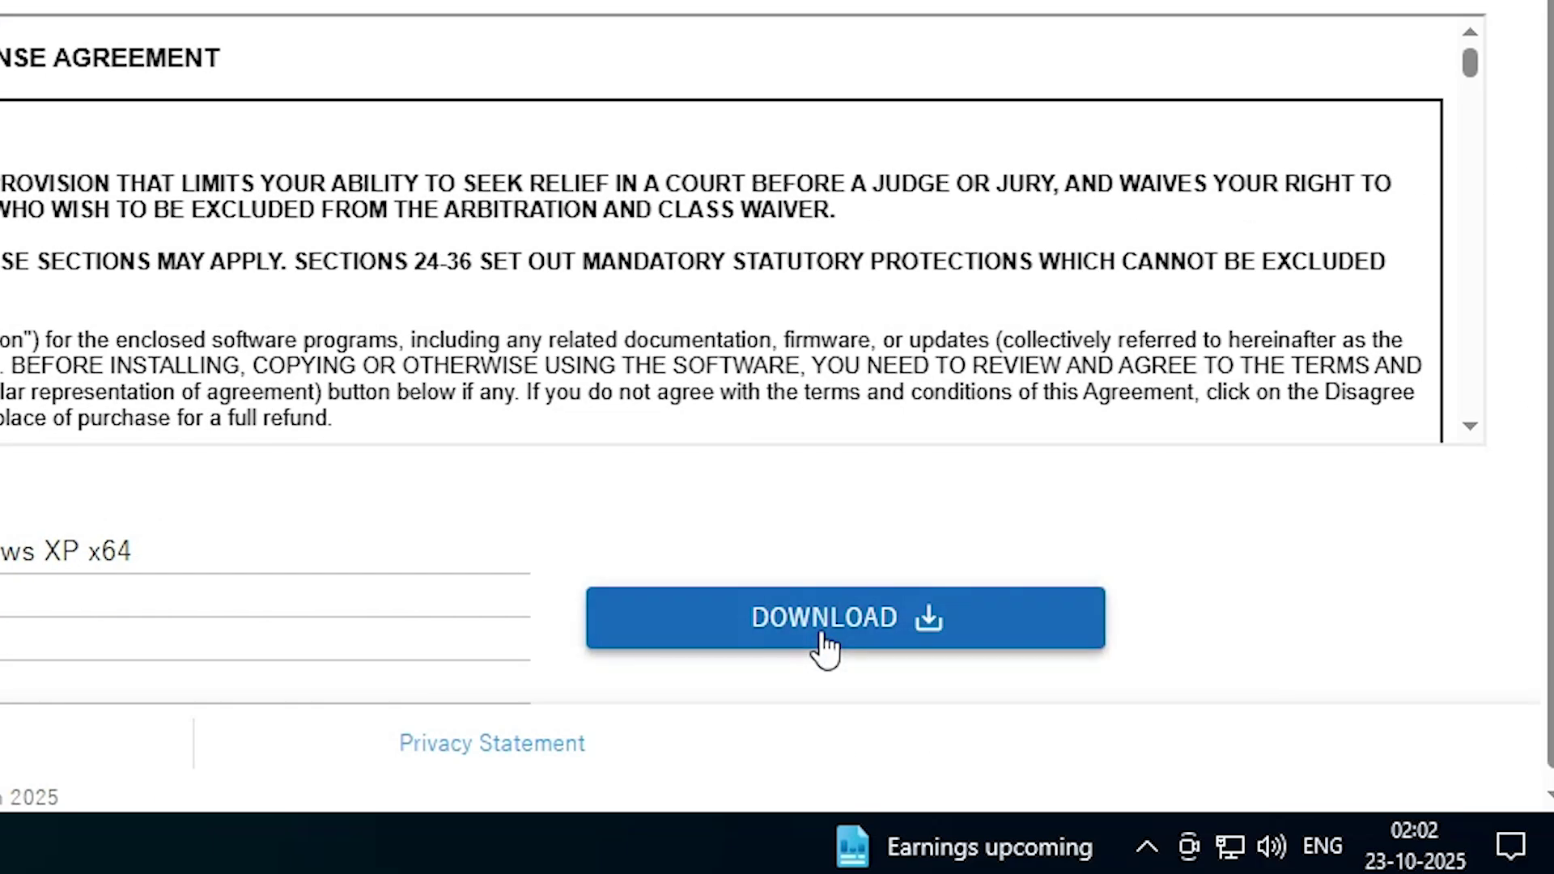
click(818, 629)
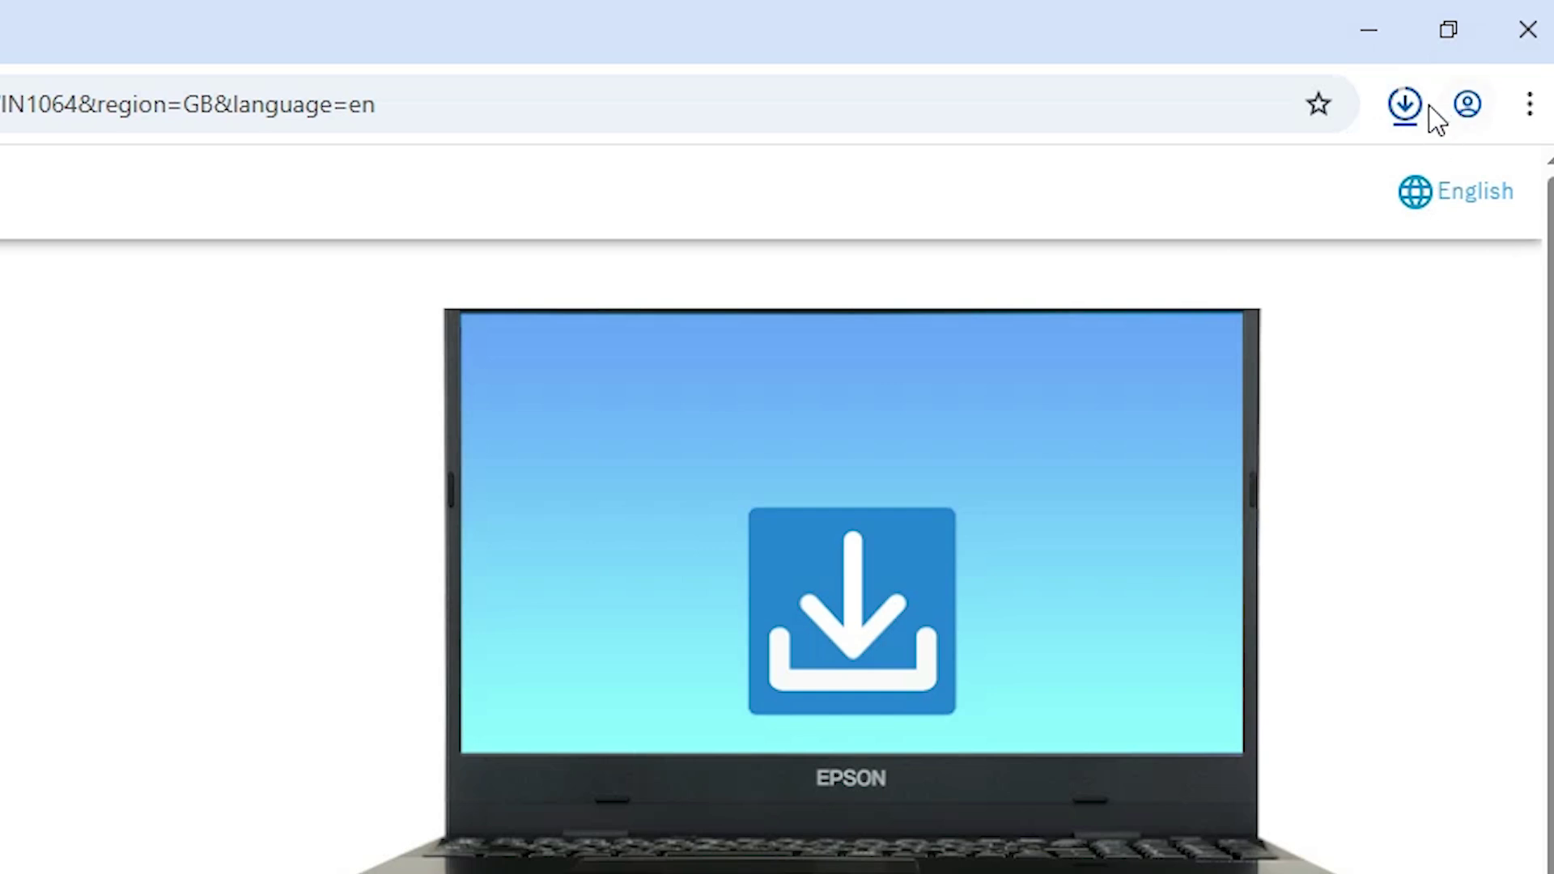
- Move L405_x64_25001JAHomeExportAsiaML.exe from Downloads onto the desktop
click(1408, 117)
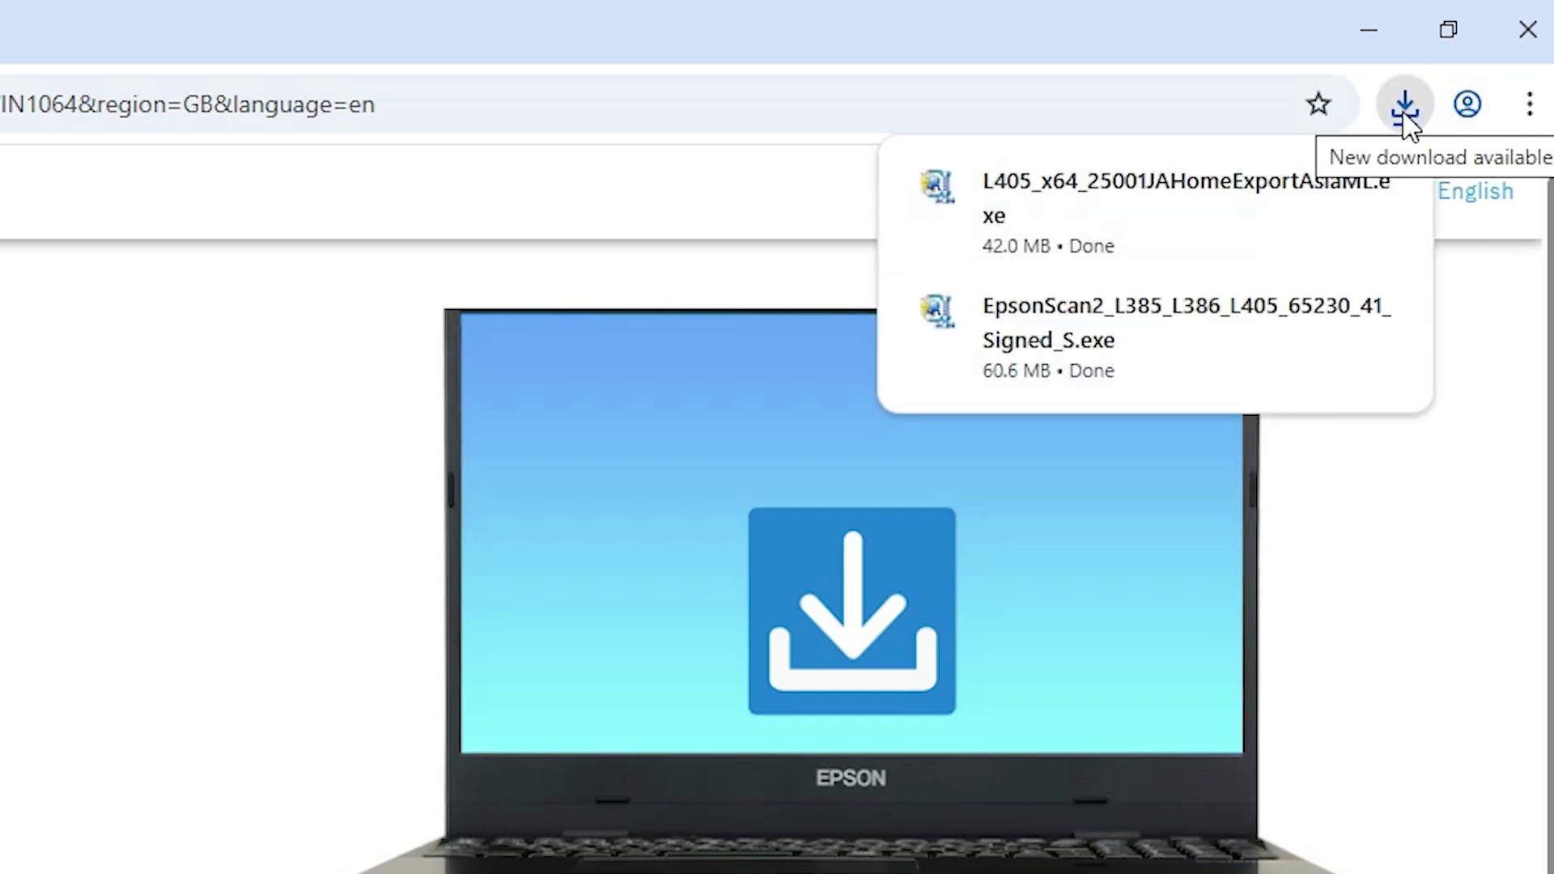
click(1308, 186)
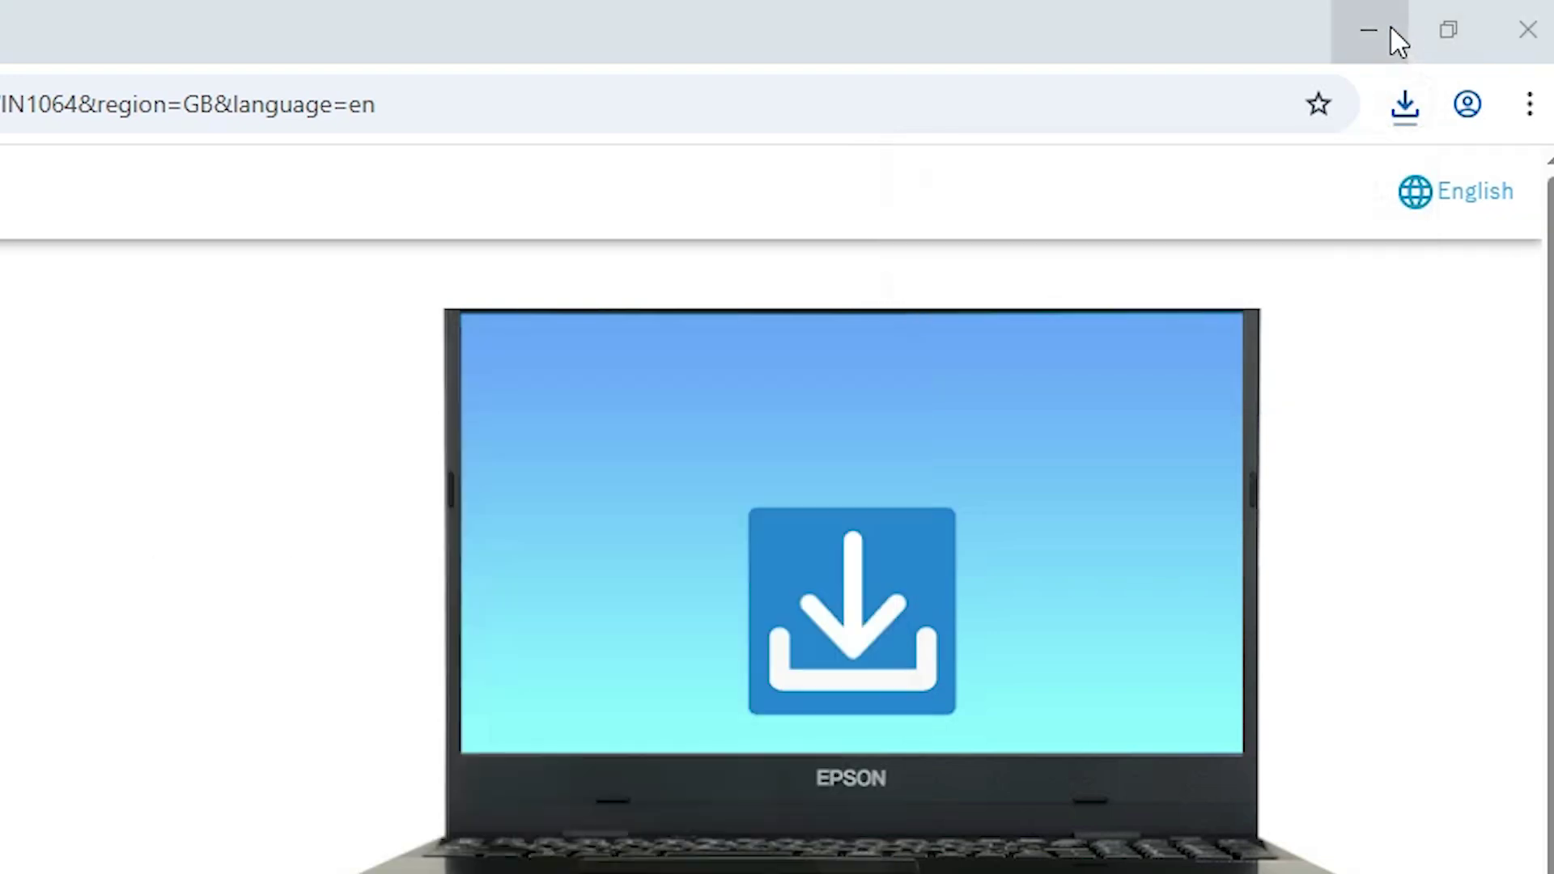
click(1391, 24)
drag(1027, 222, 273, 640)
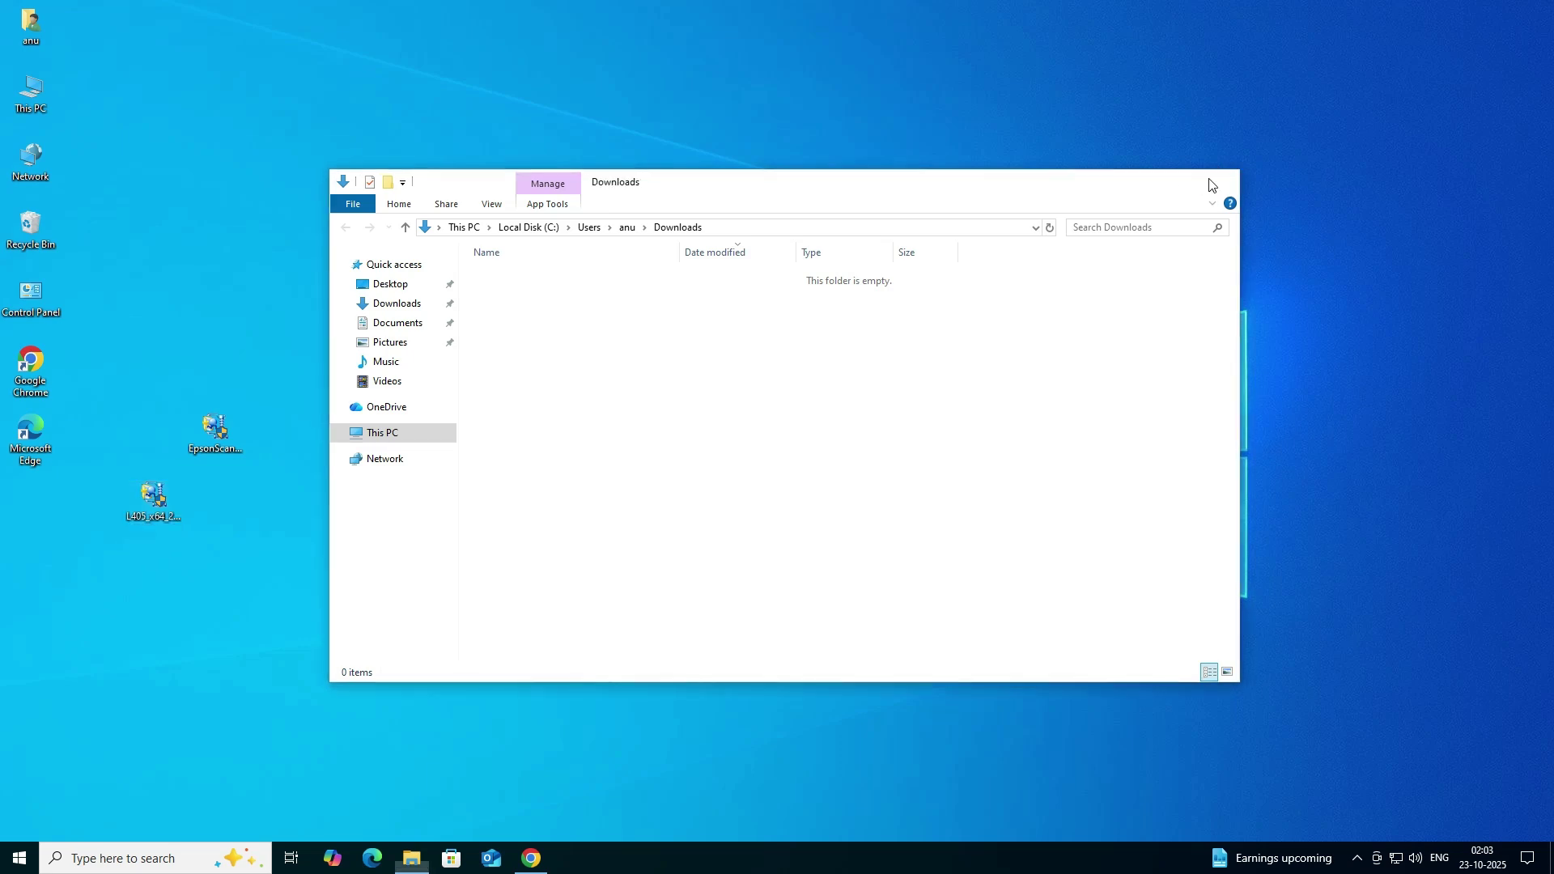
- Extract the L405 driver installer into a desktop folder and place it below the installer
click(1214, 183)
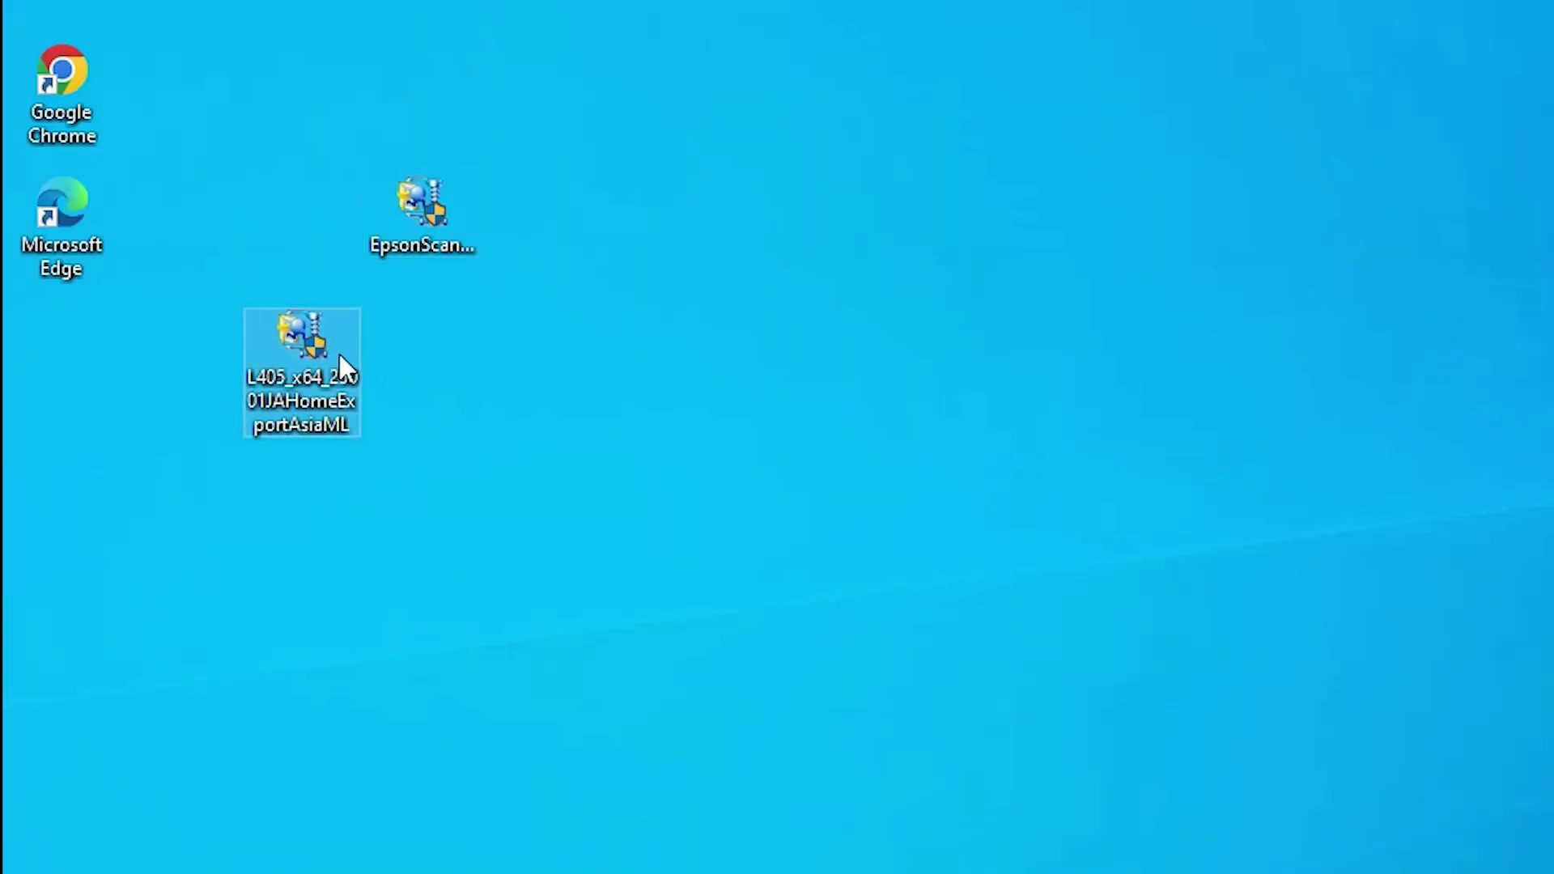
click(436, 215)
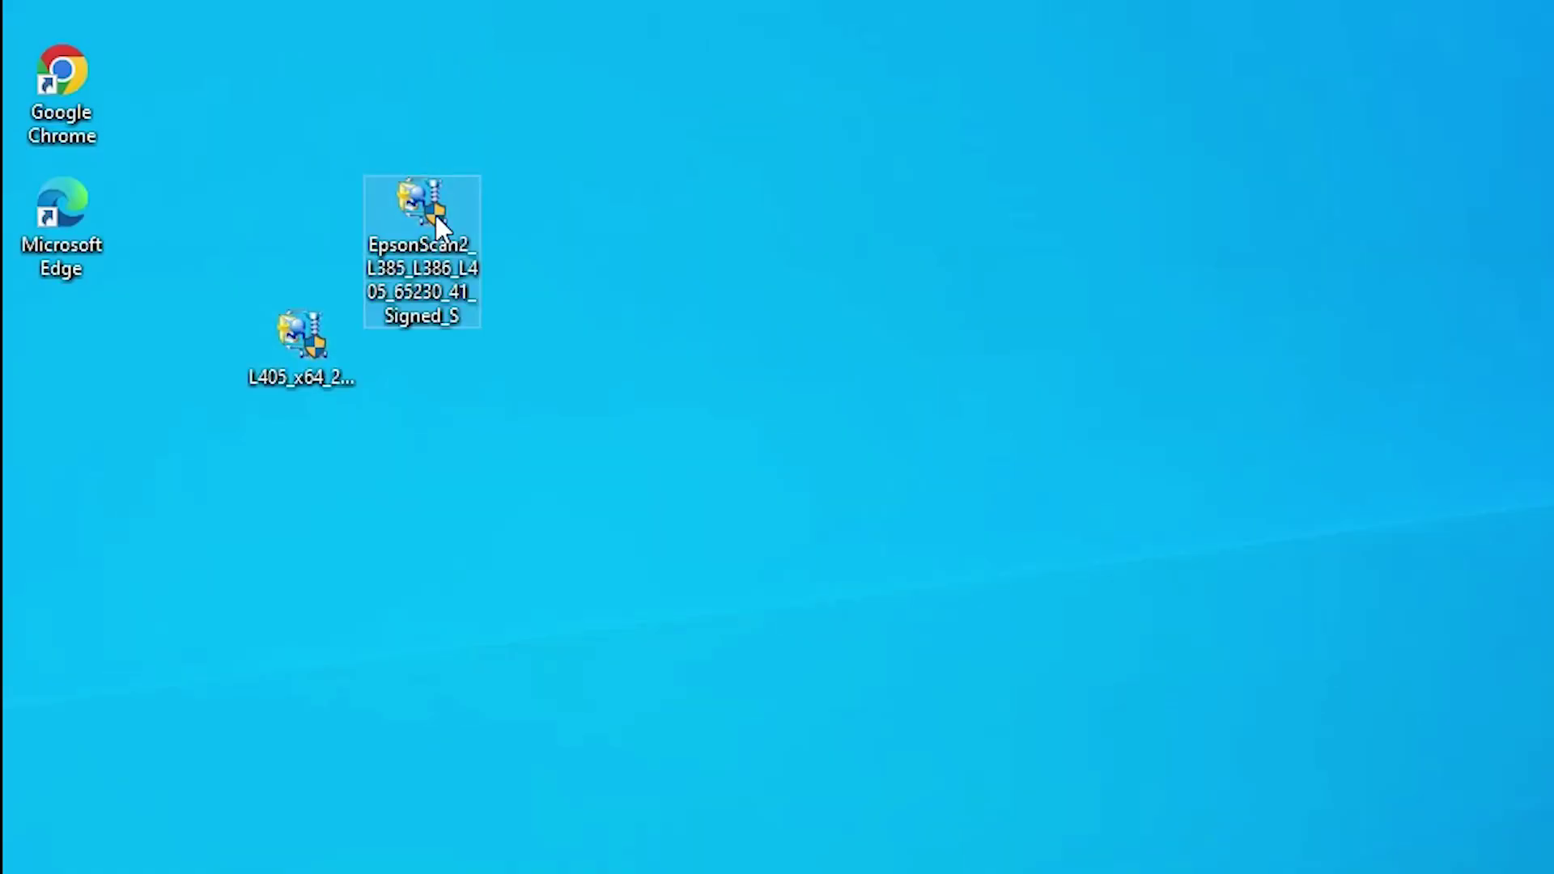
click(288, 344)
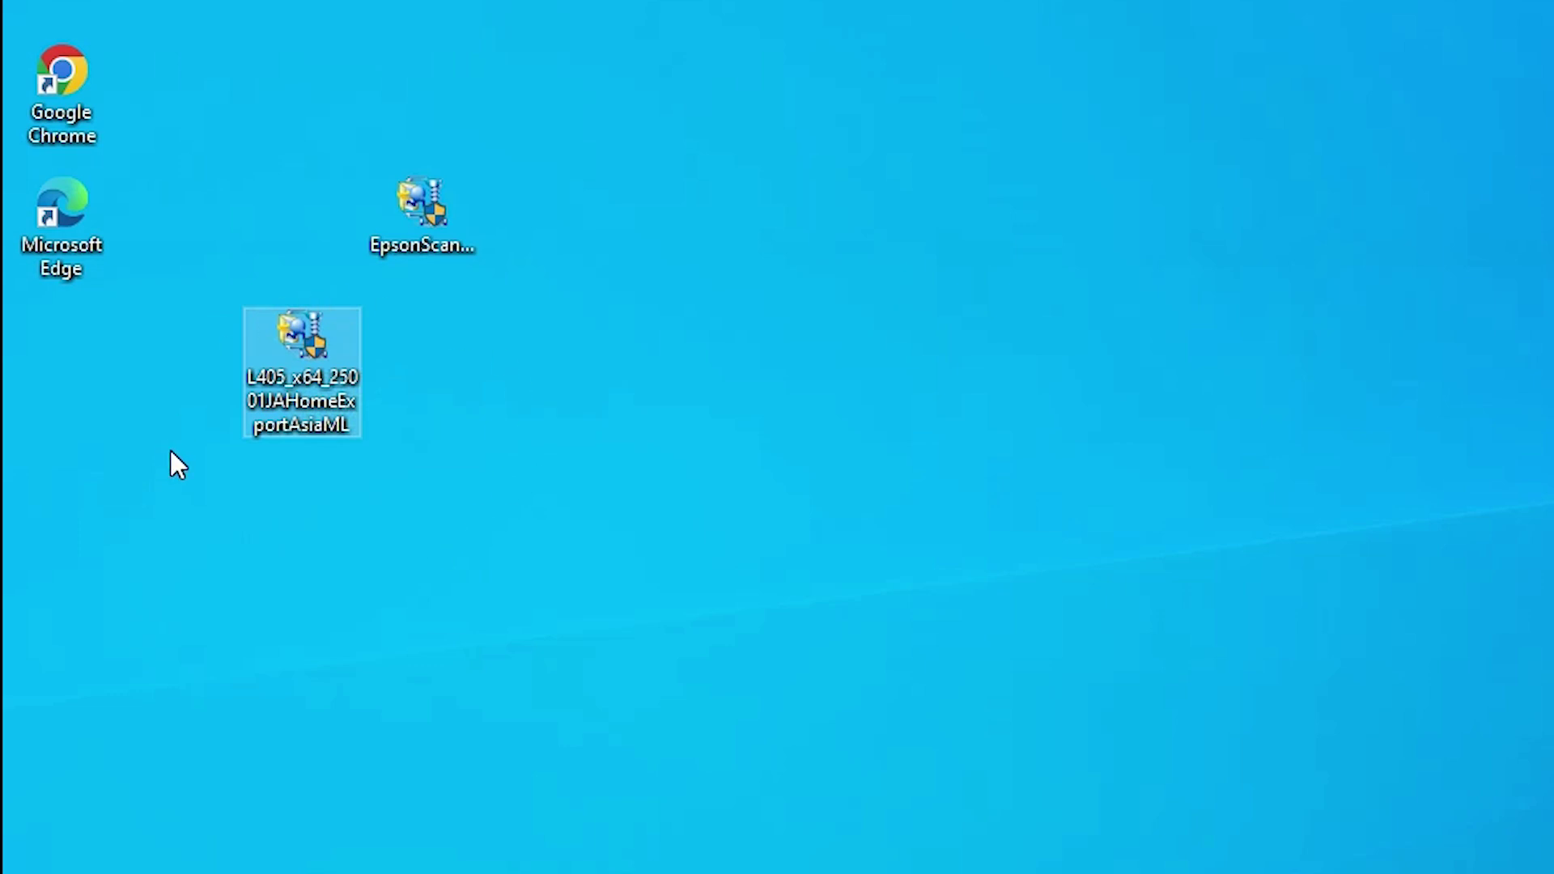
right_click(333, 384)
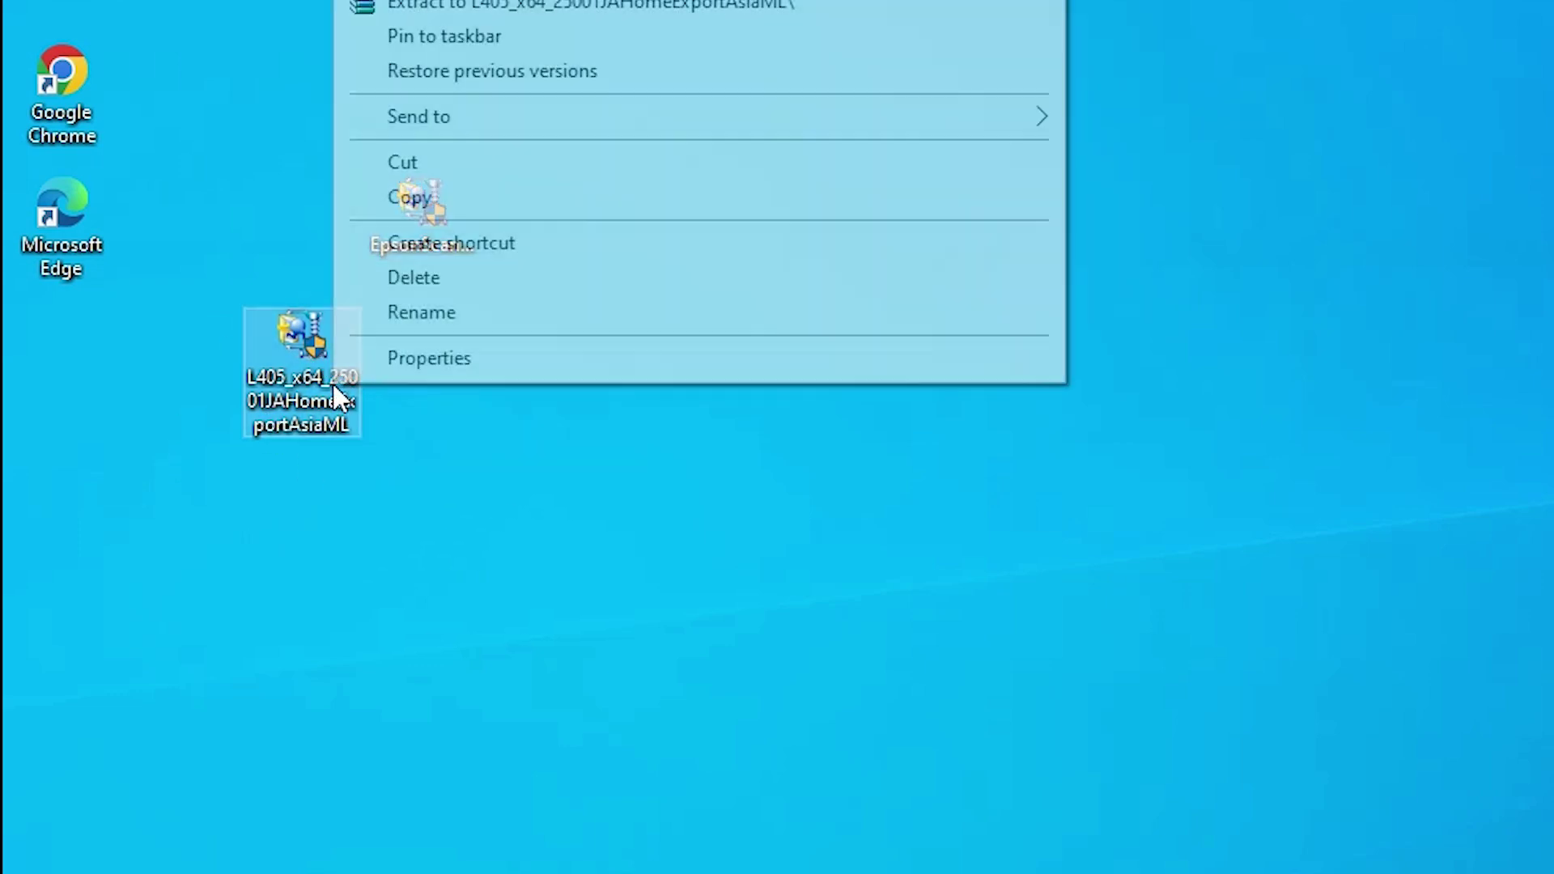
click(495, 237)
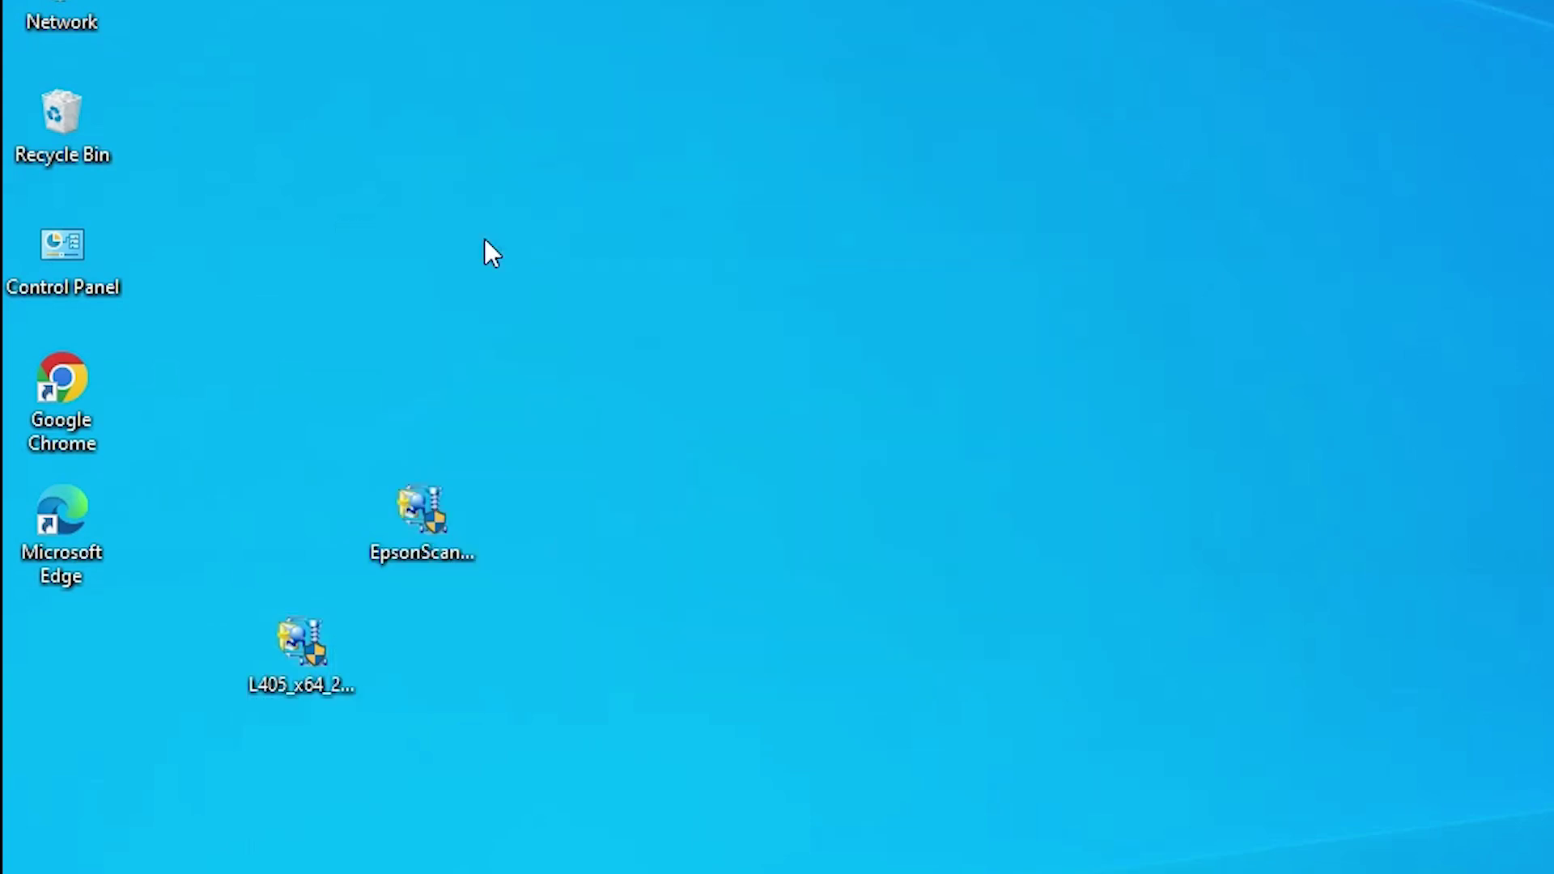
click(842, 750)
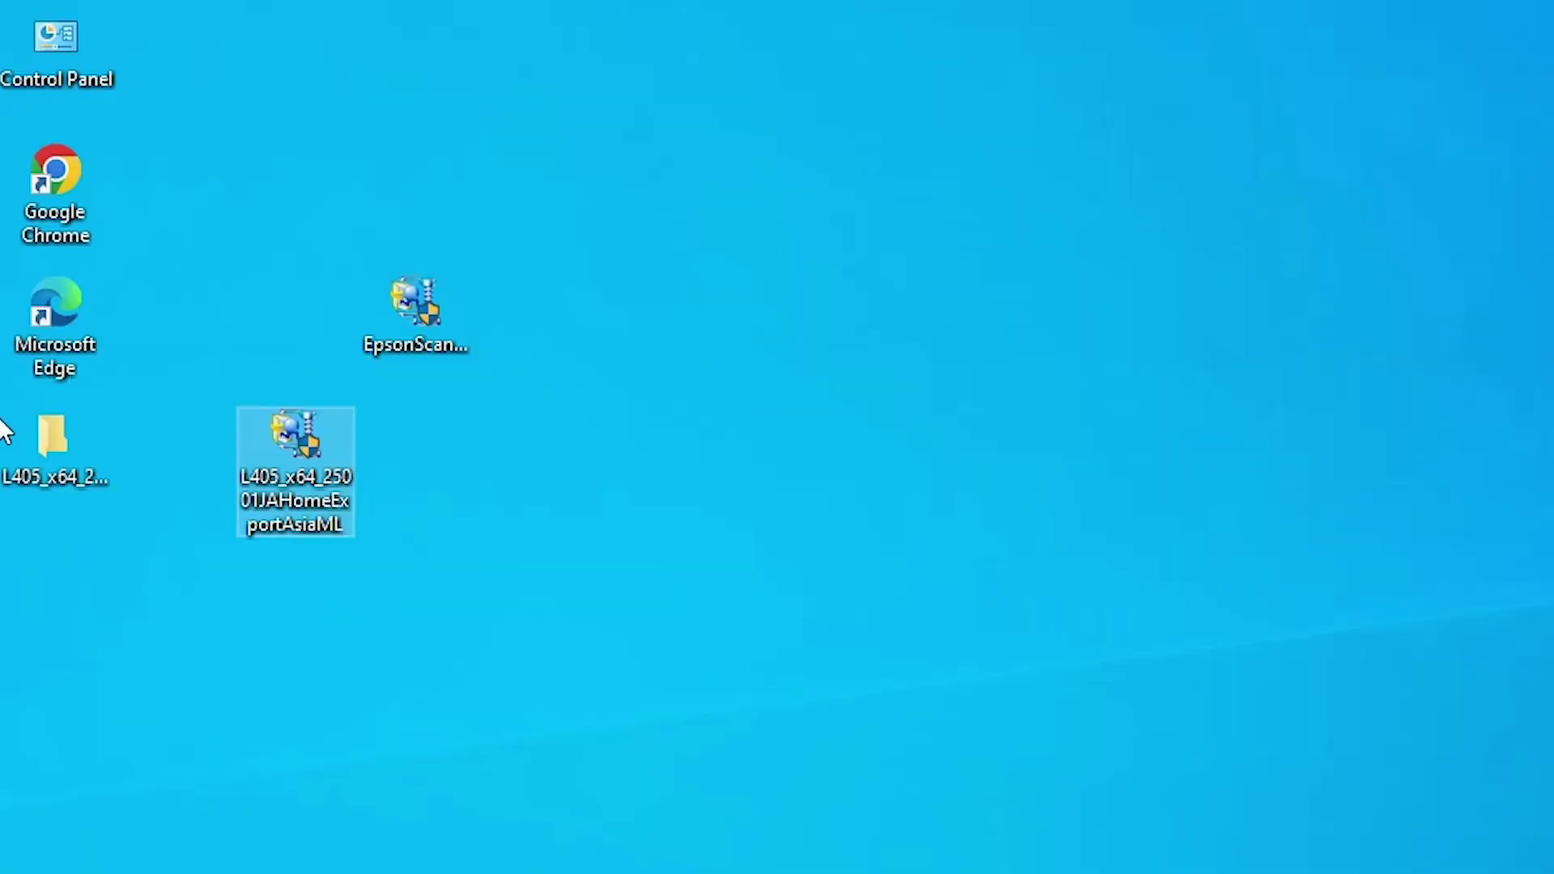
click(24, 484)
drag(54, 490, 273, 588)
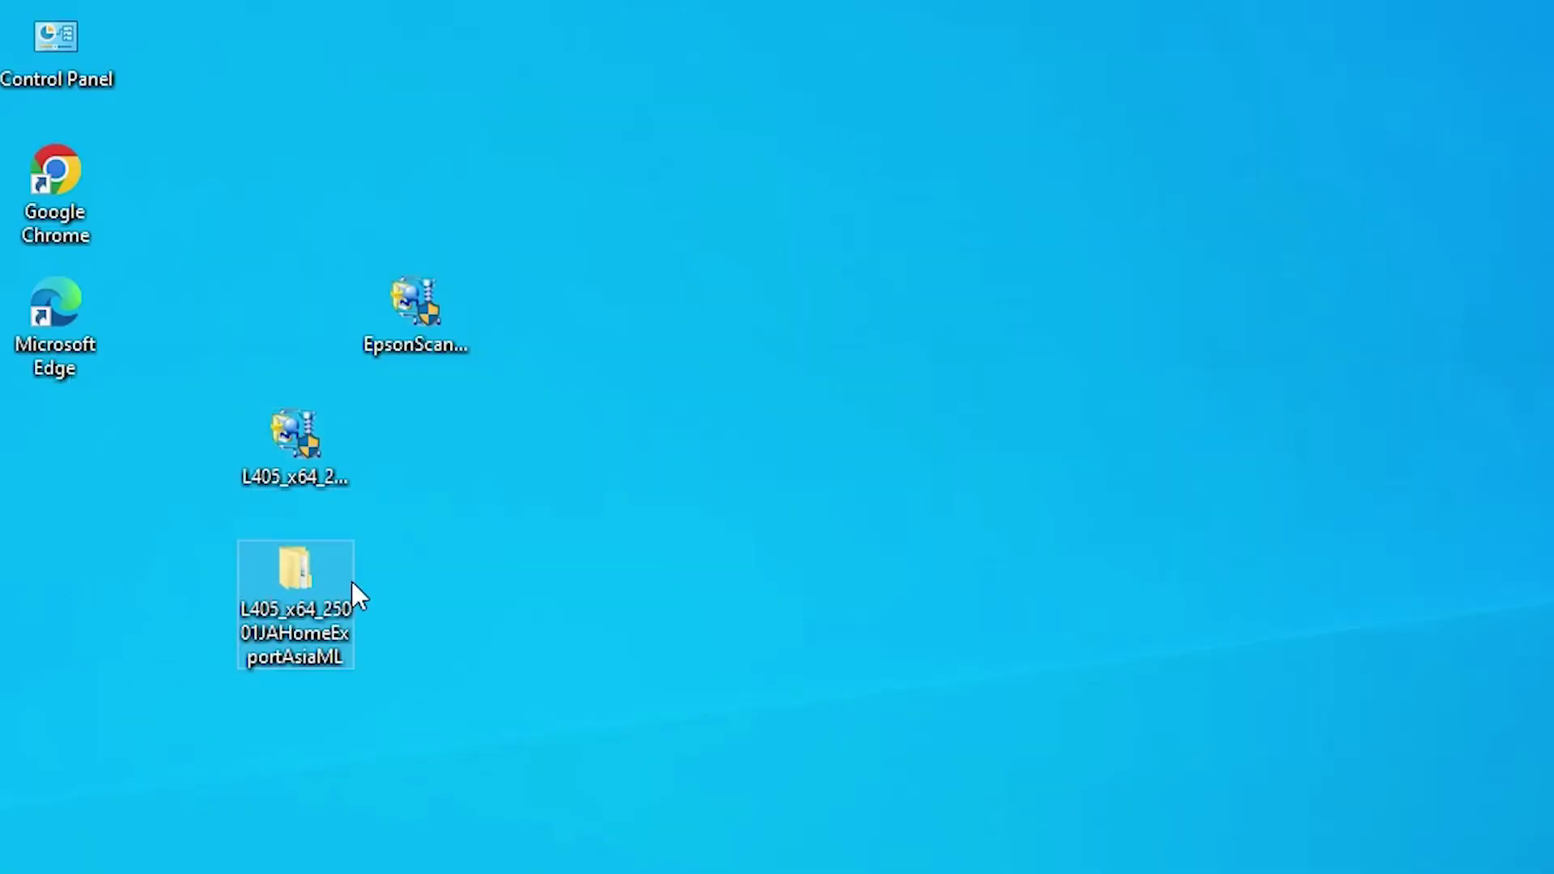
- Browse the extracted L405 folder down to WINX64 to check the driver files
double_click(312, 599)
double_click(578, 275)
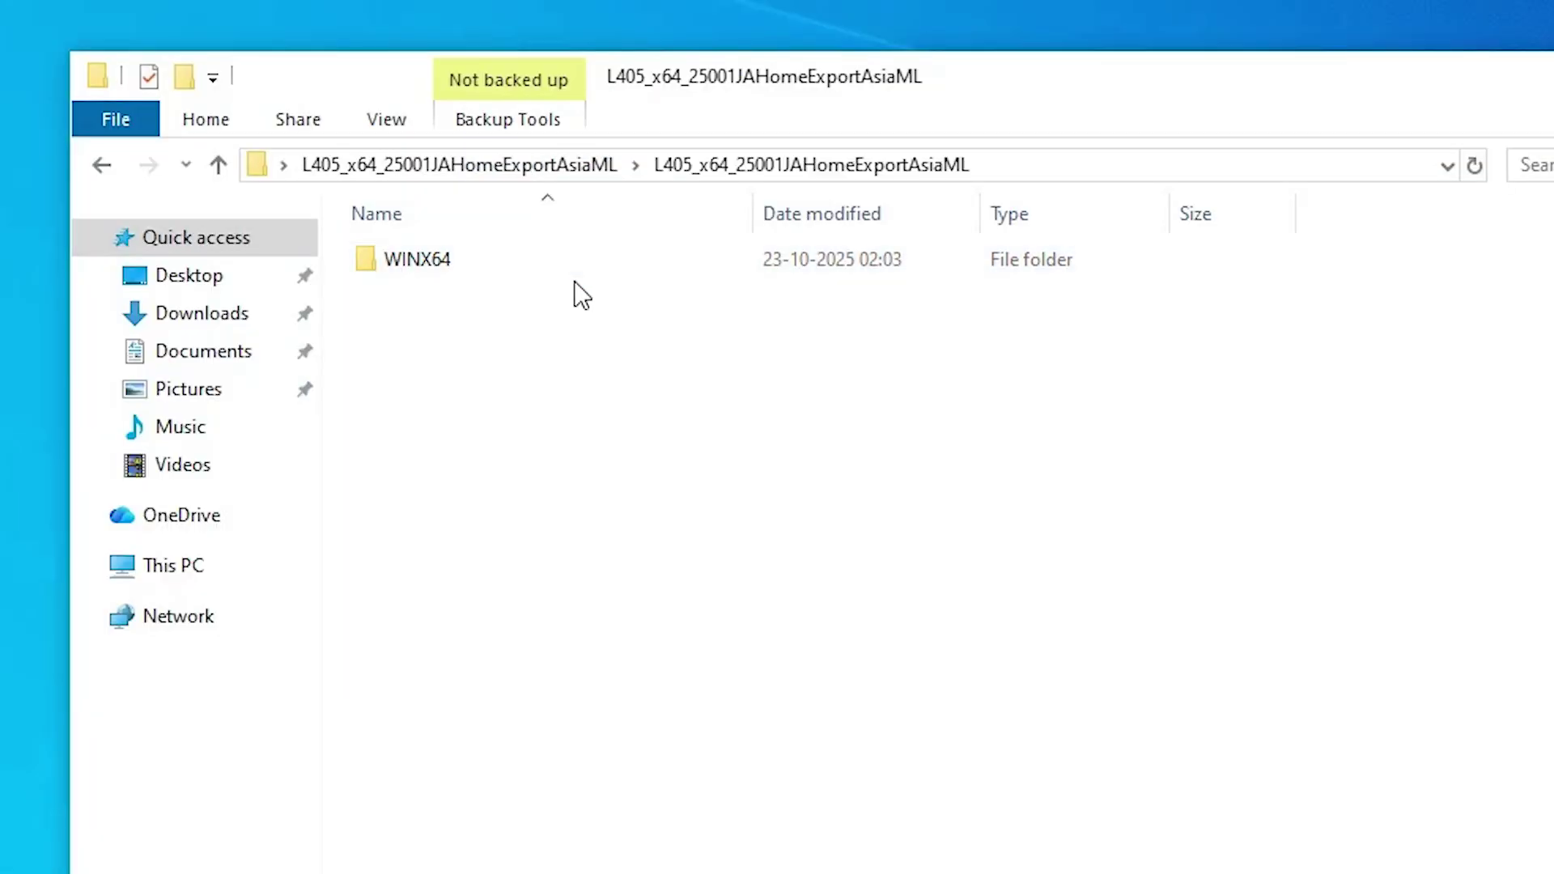
double_click(545, 257)
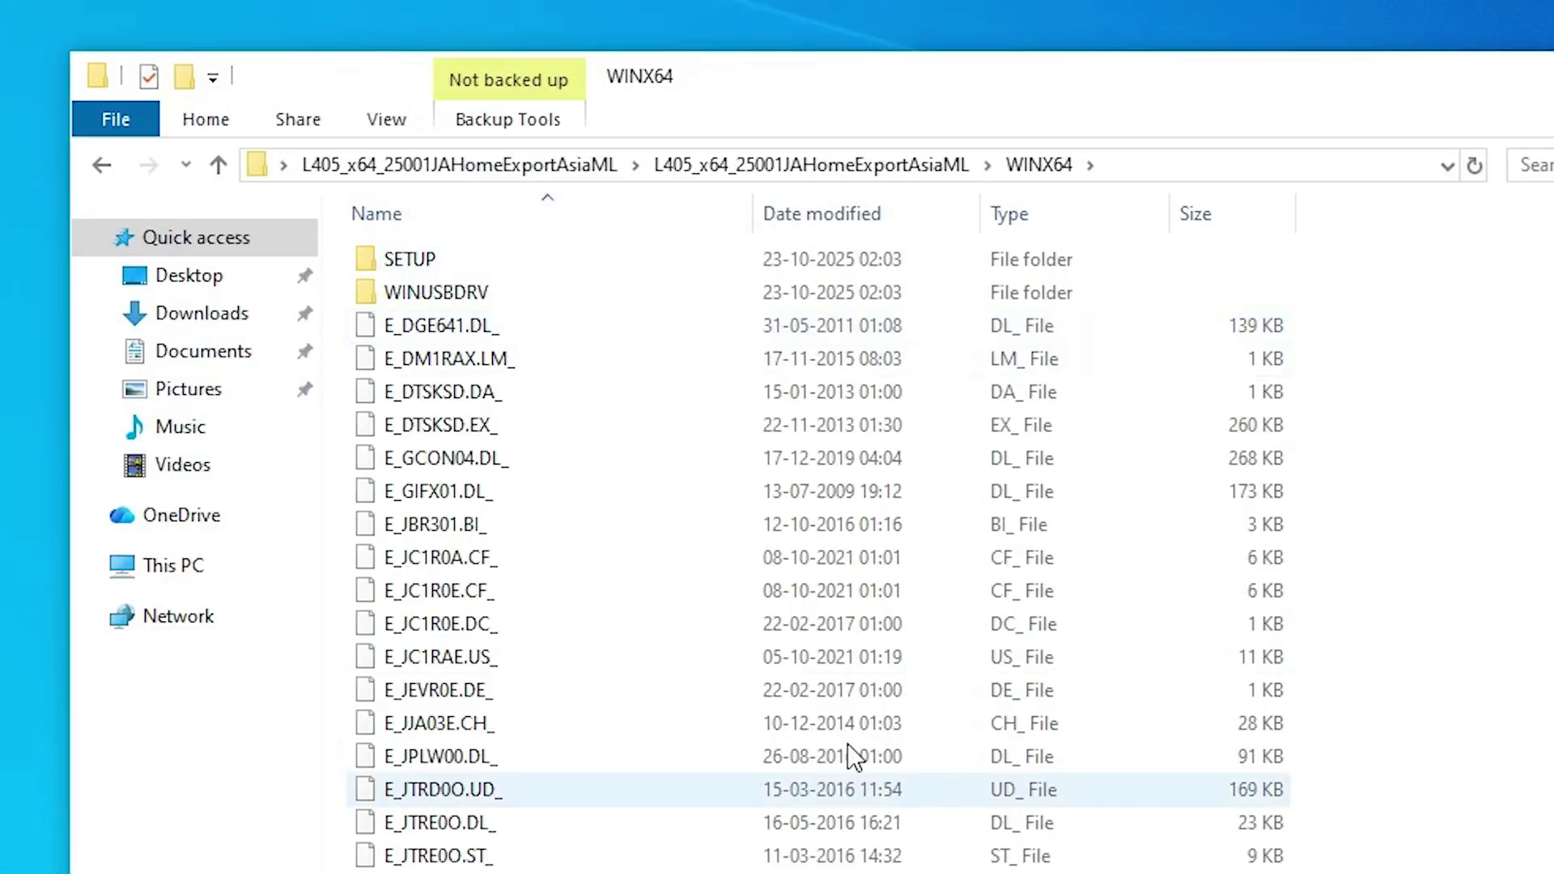
scroll(848, 743, down, 10)
scroll(803, 686, up, 7)
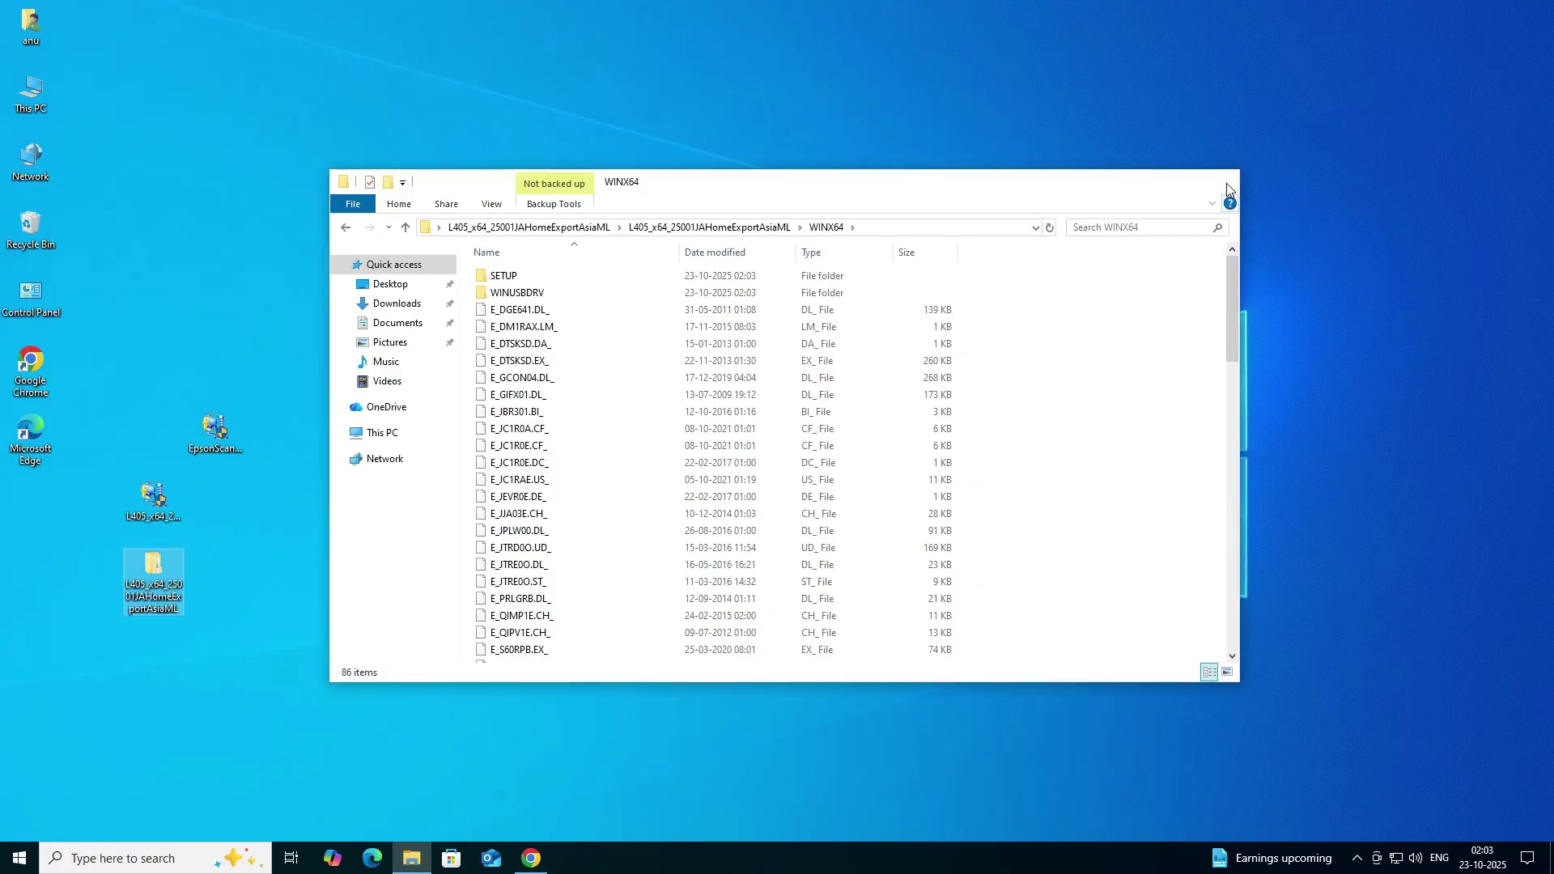
click(1227, 183)
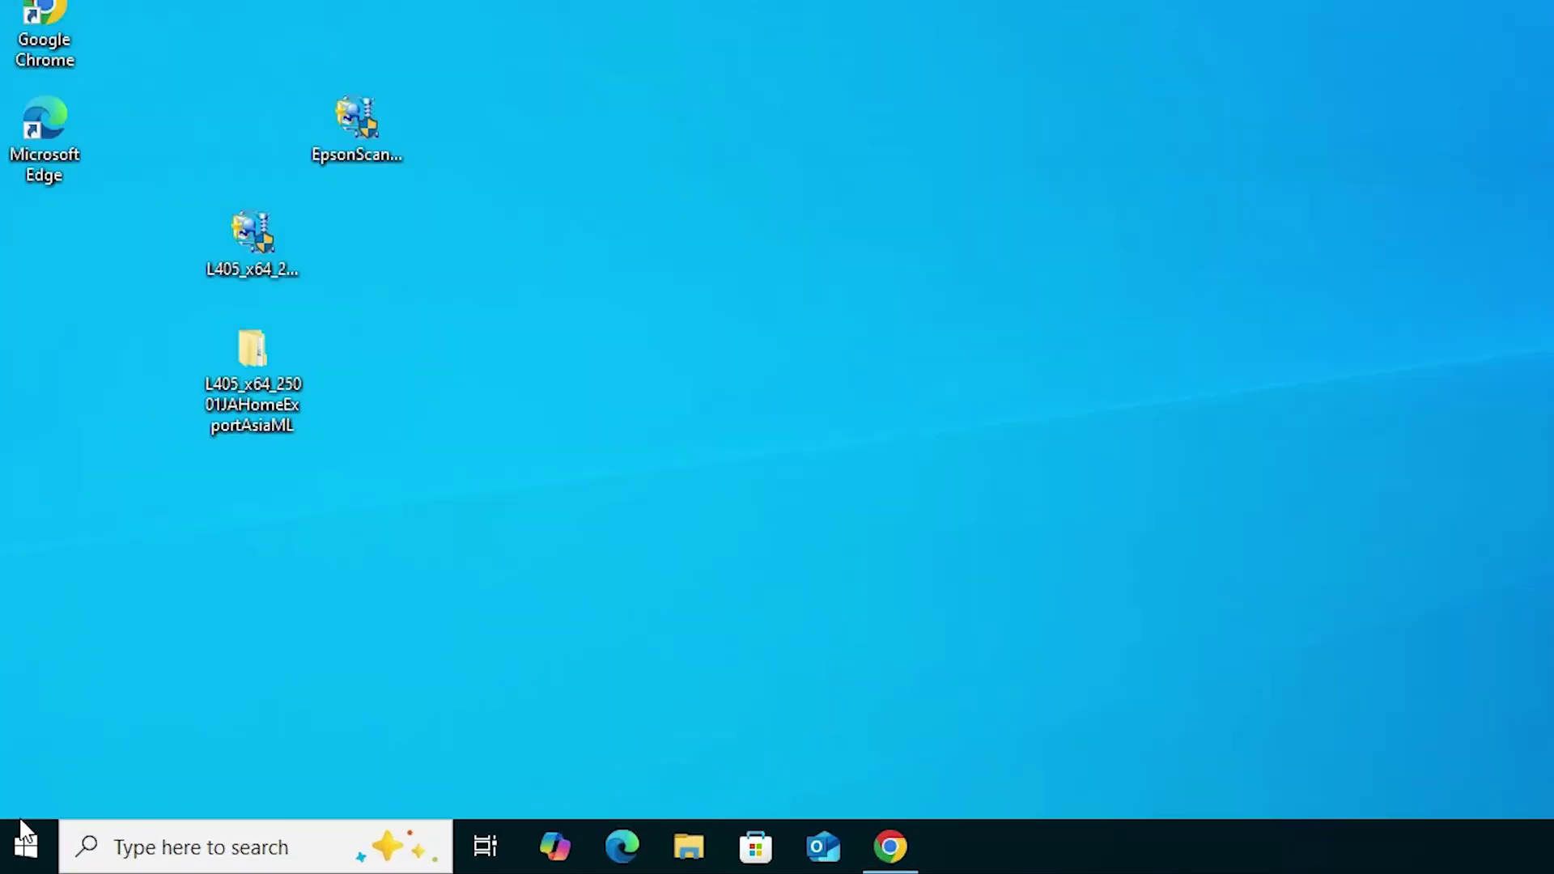
- From Printers & scanners, start adding a printer and choose 'The printer that I want isn't listed'
click(15, 851)
text(p)
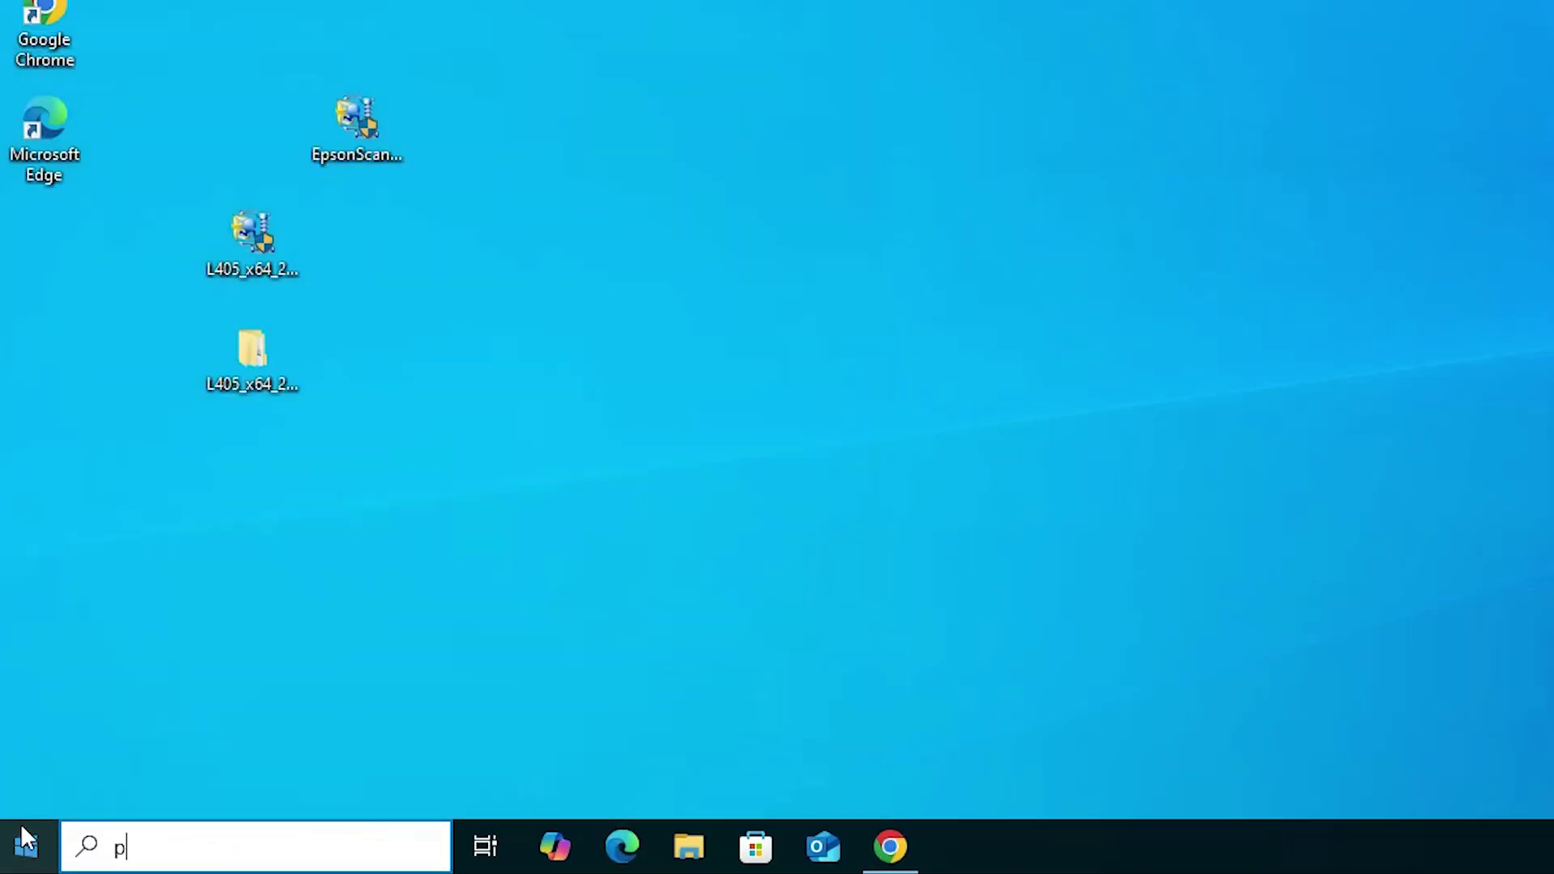
text(r)
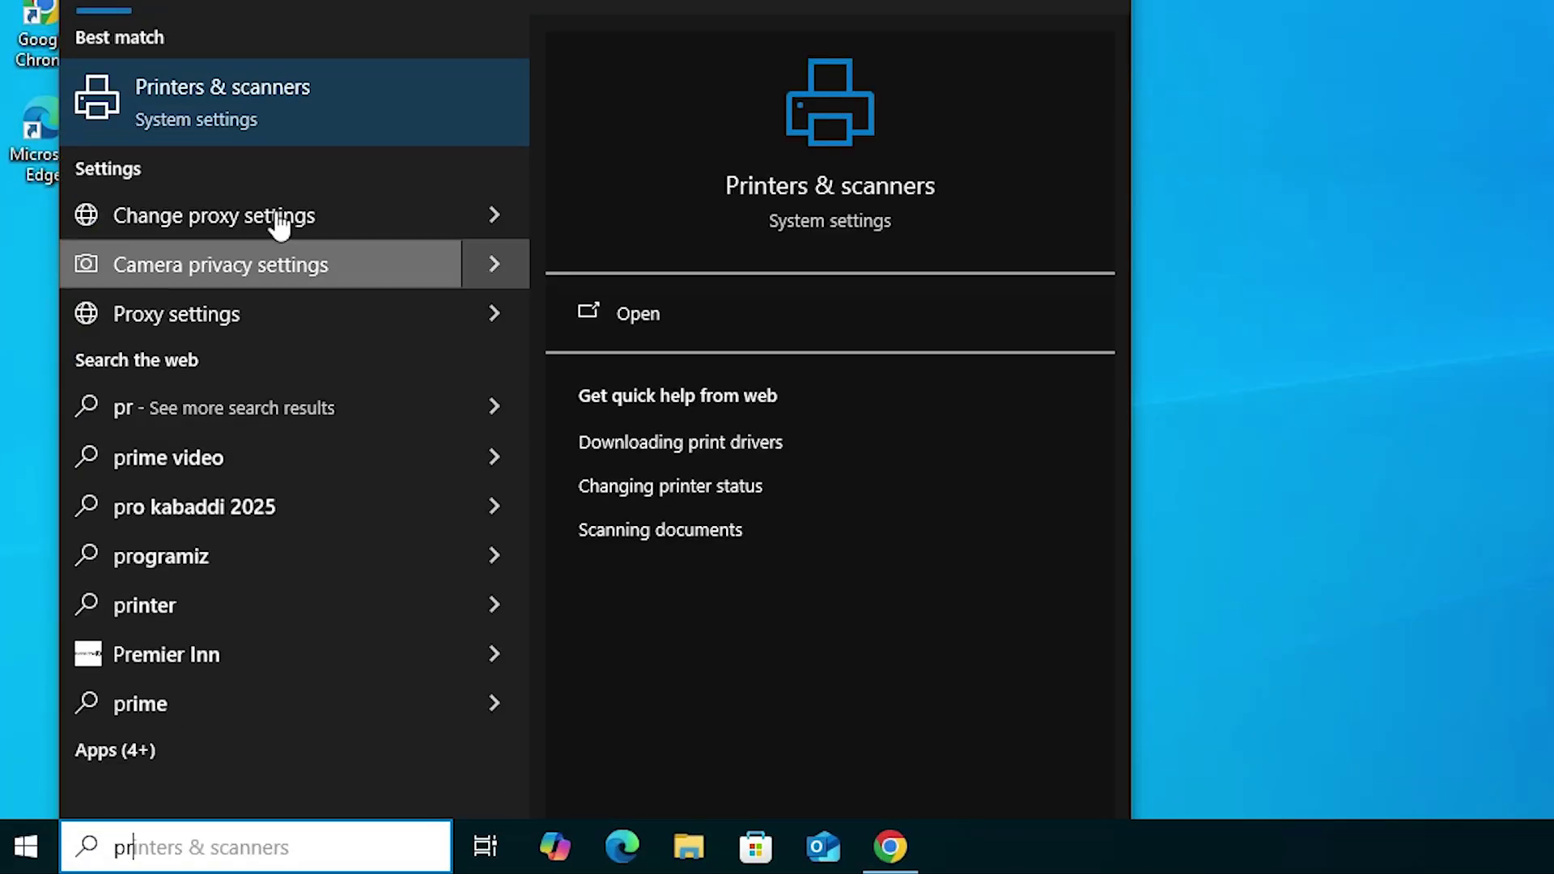
click(292, 128)
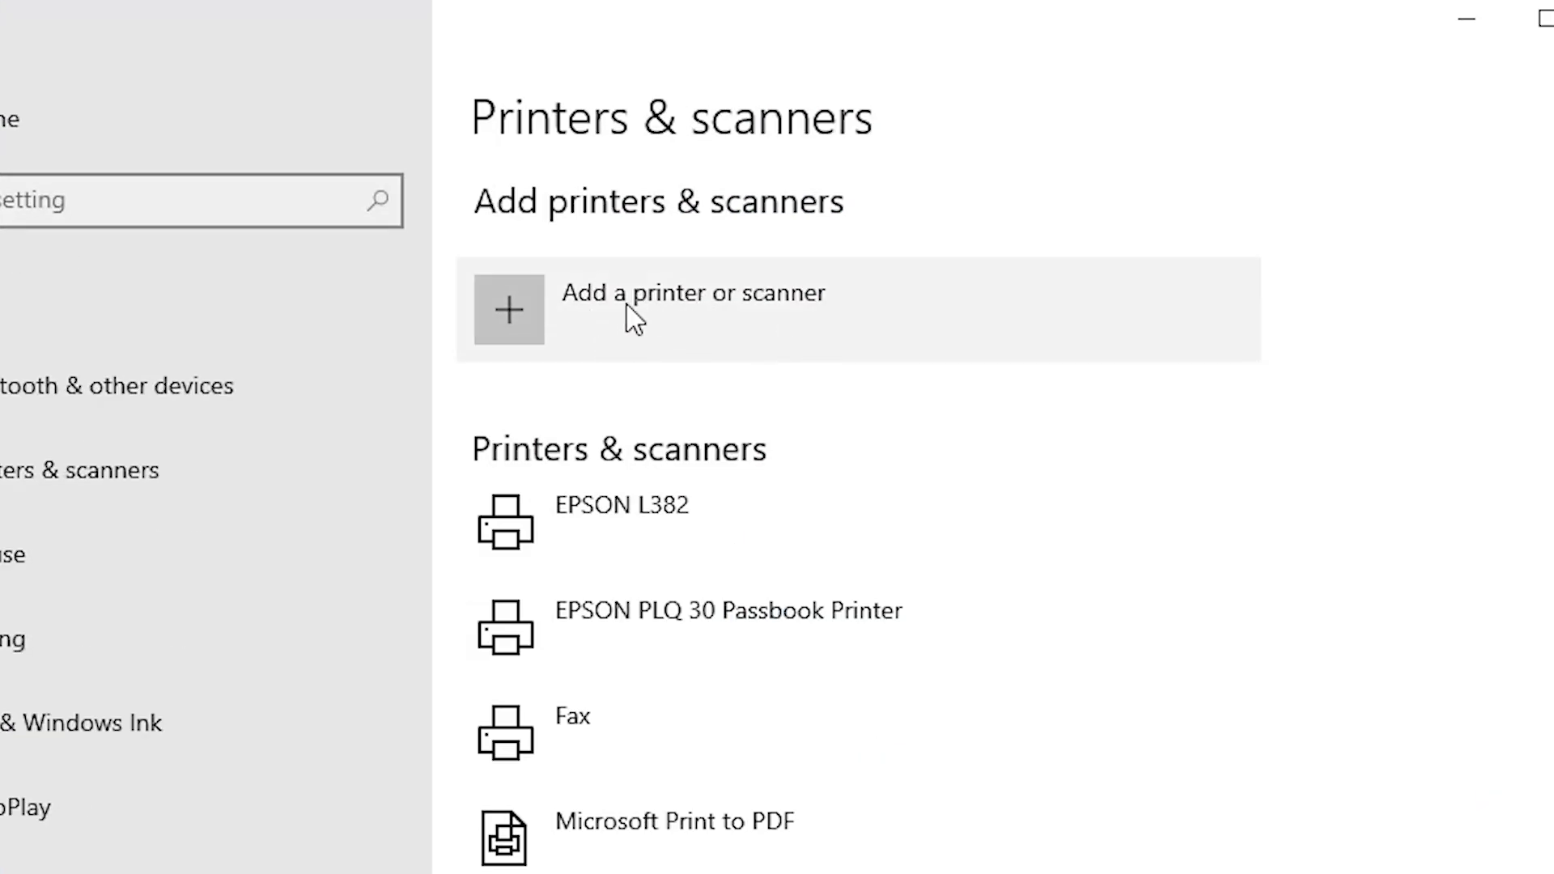
click(759, 319)
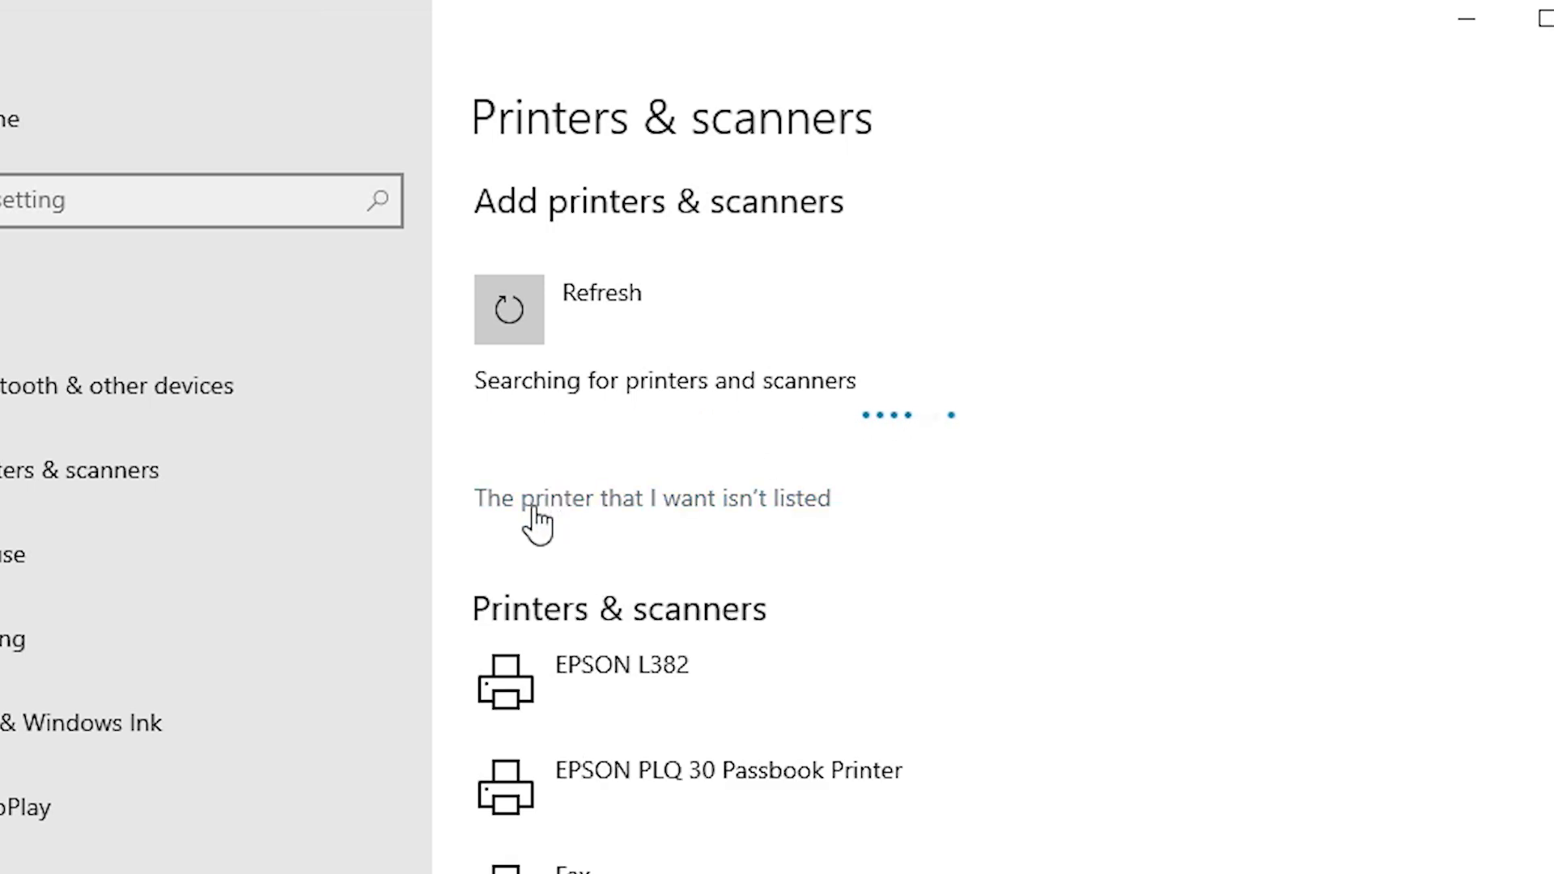
click(797, 506)
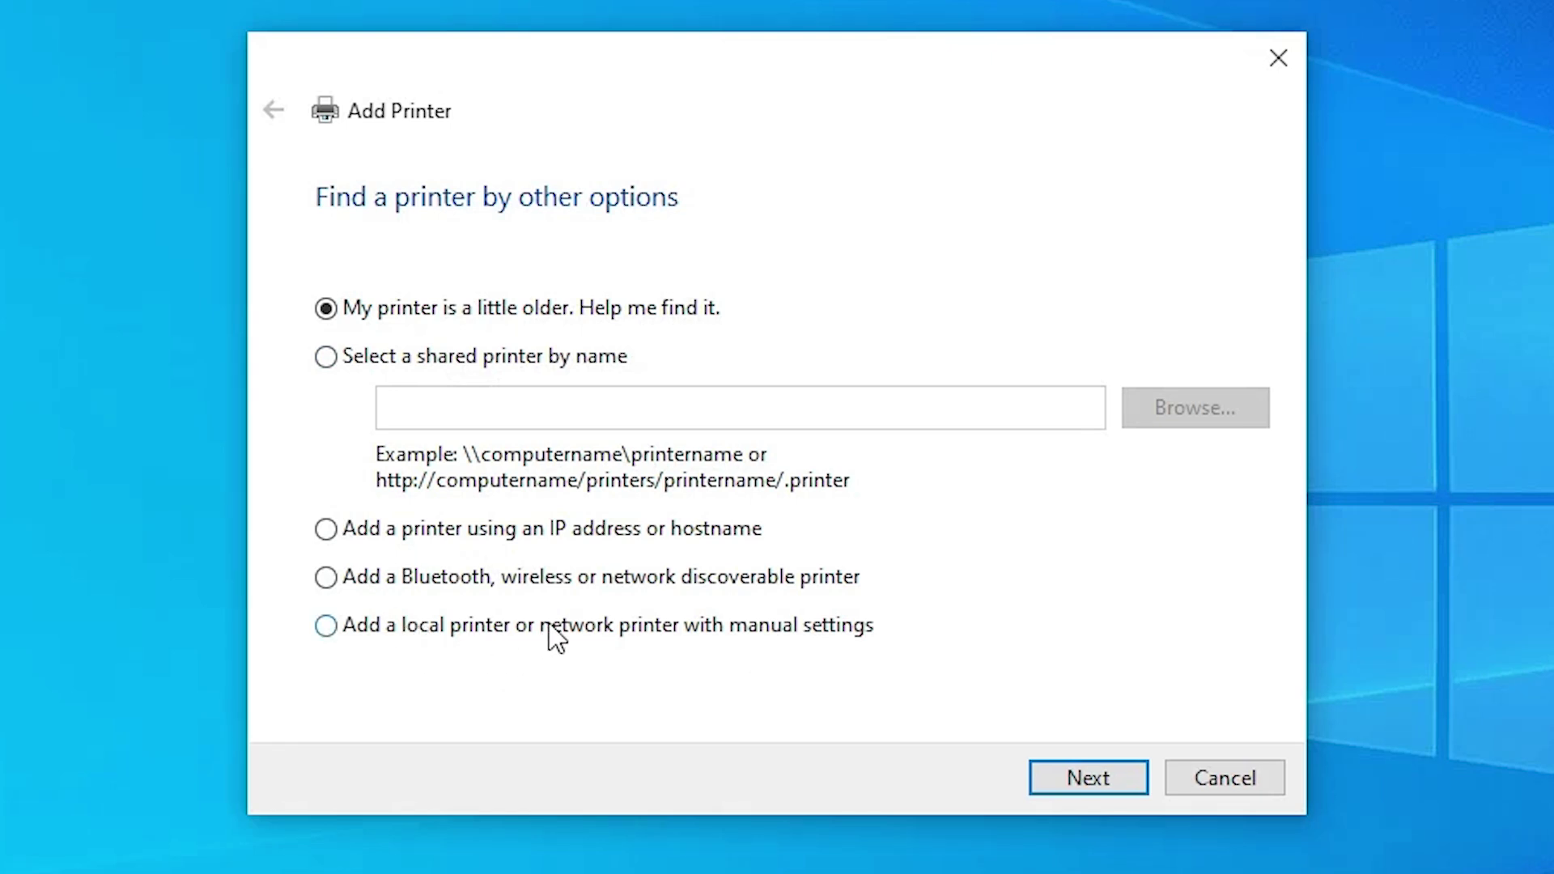
- Add a local printer on port USB_001 (Local Port) and choose to install its driver from disk
click(672, 644)
click(1102, 793)
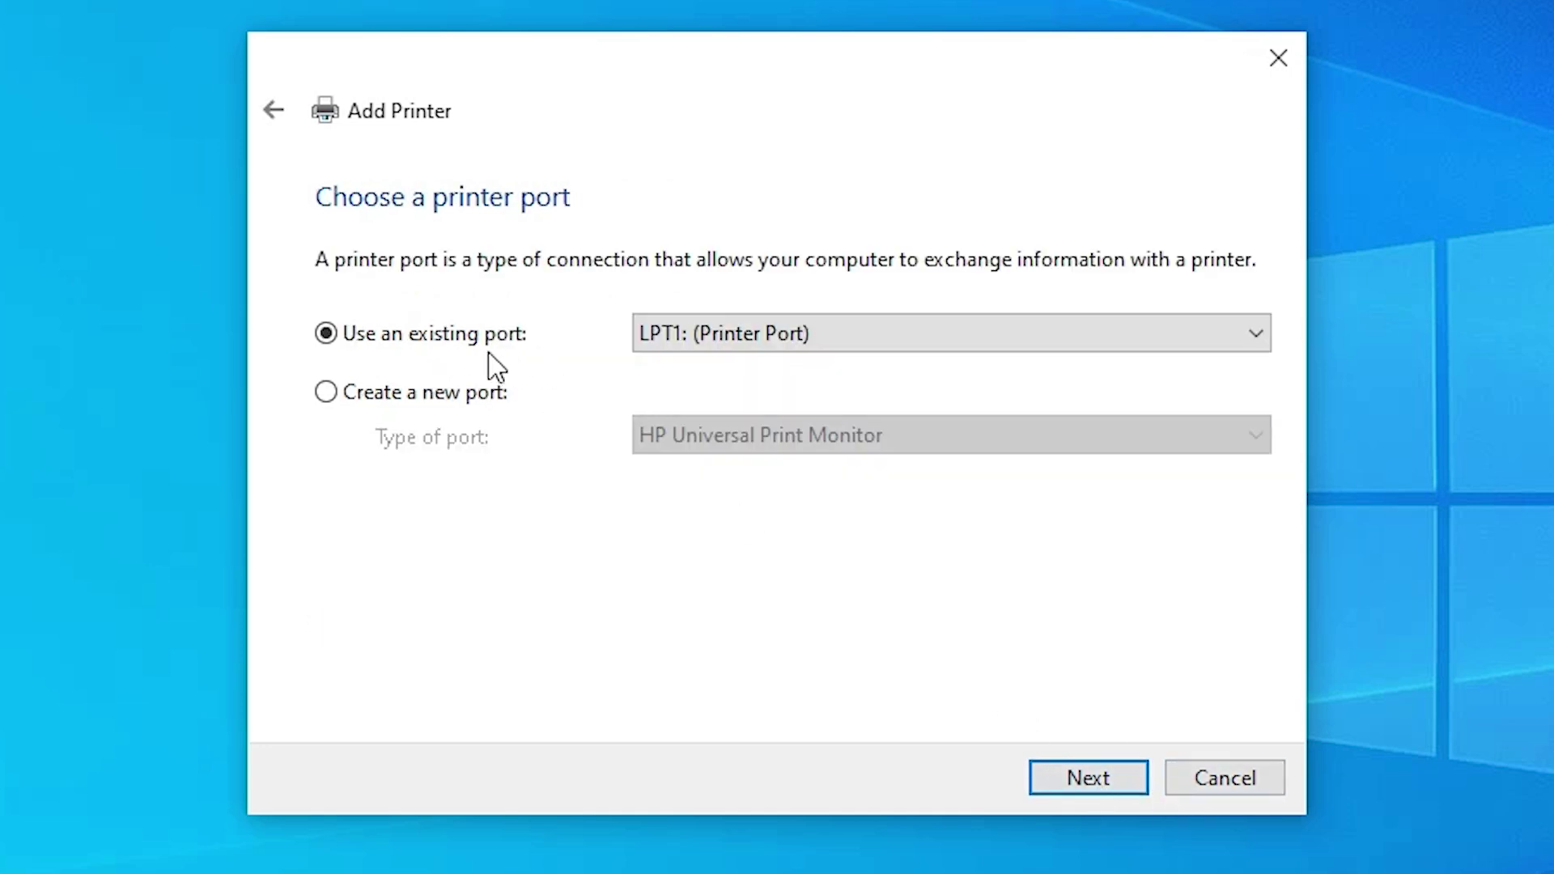
click(809, 347)
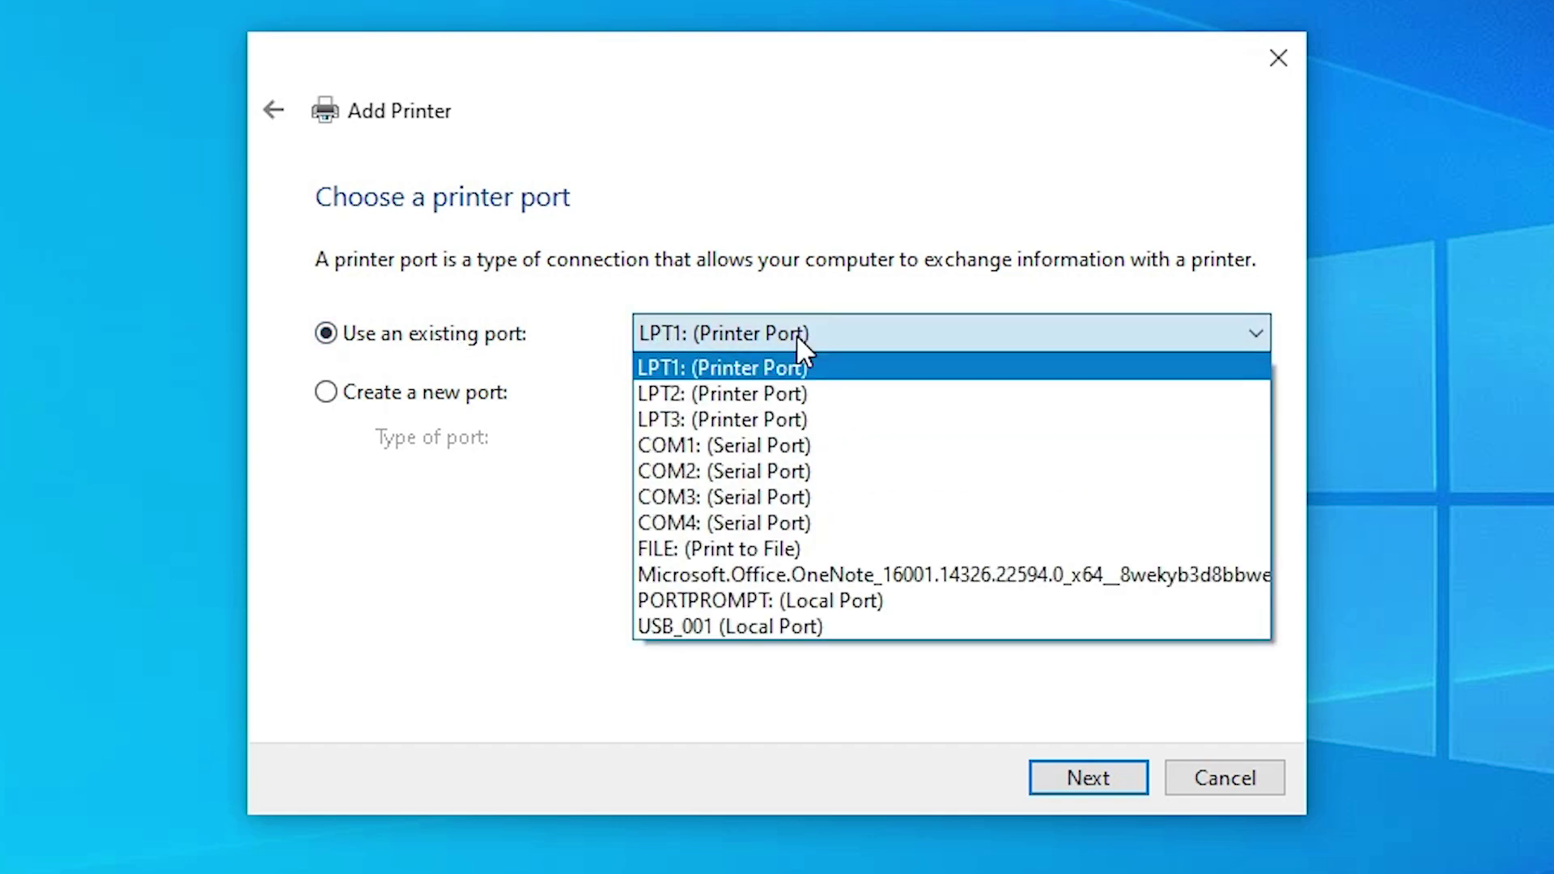
click(815, 624)
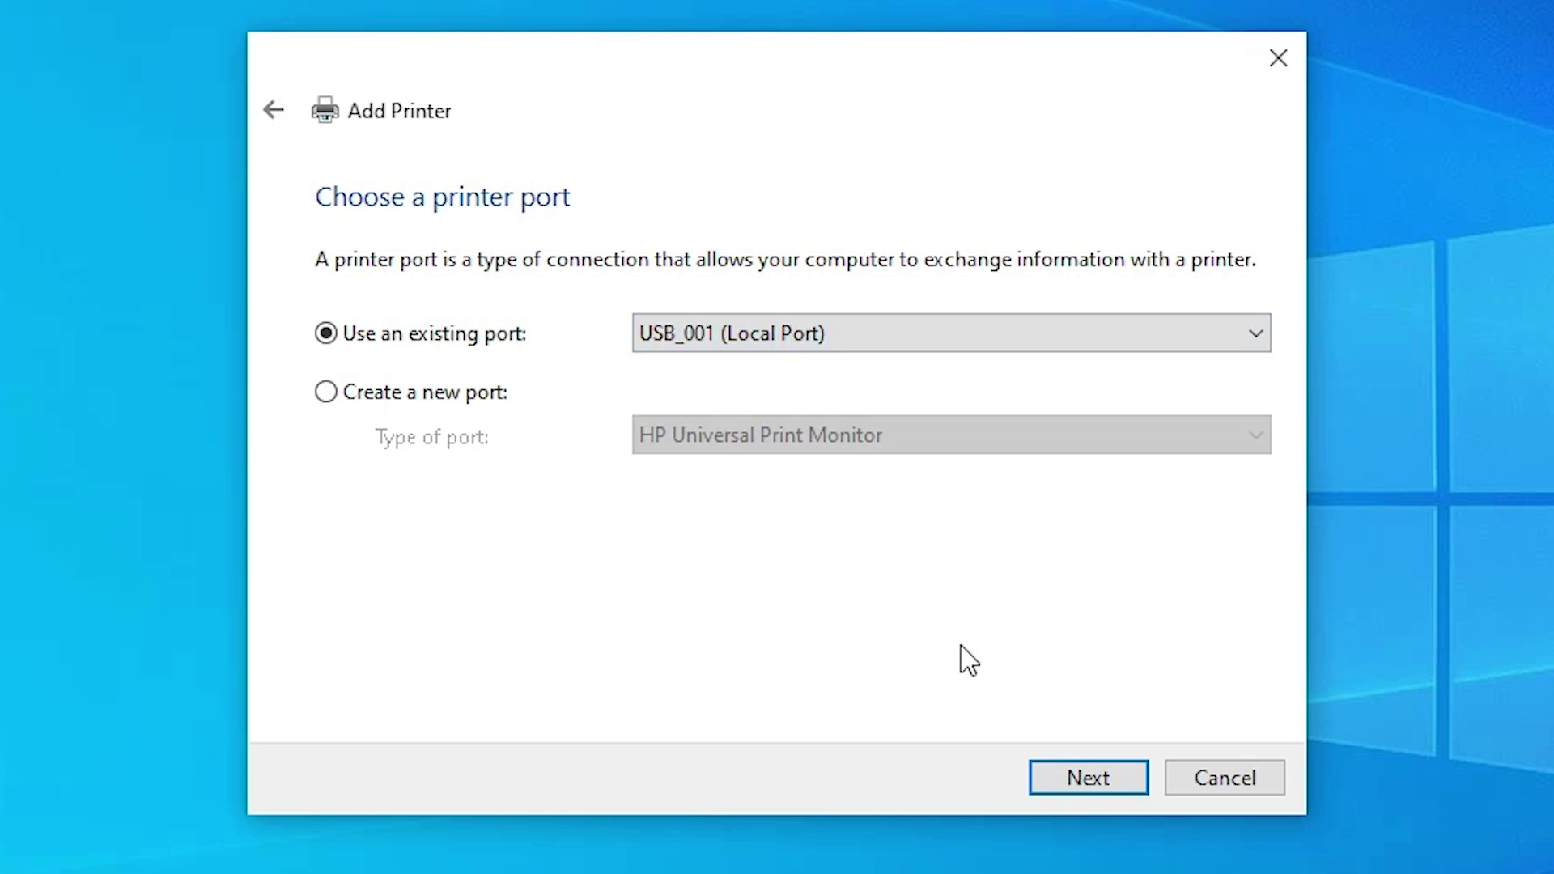
click(1119, 779)
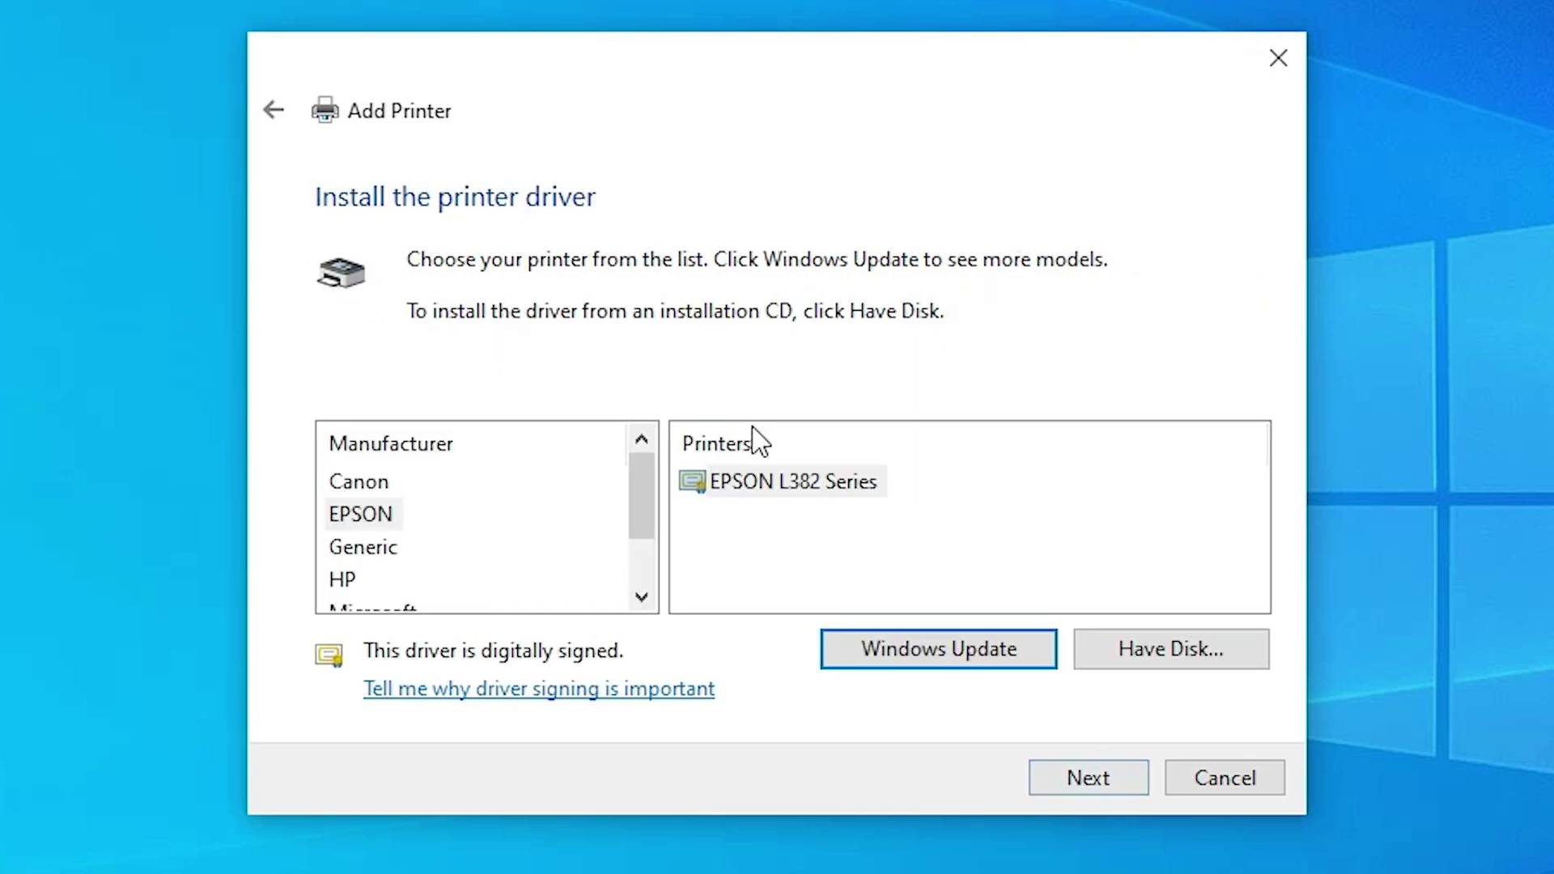
click(1203, 666)
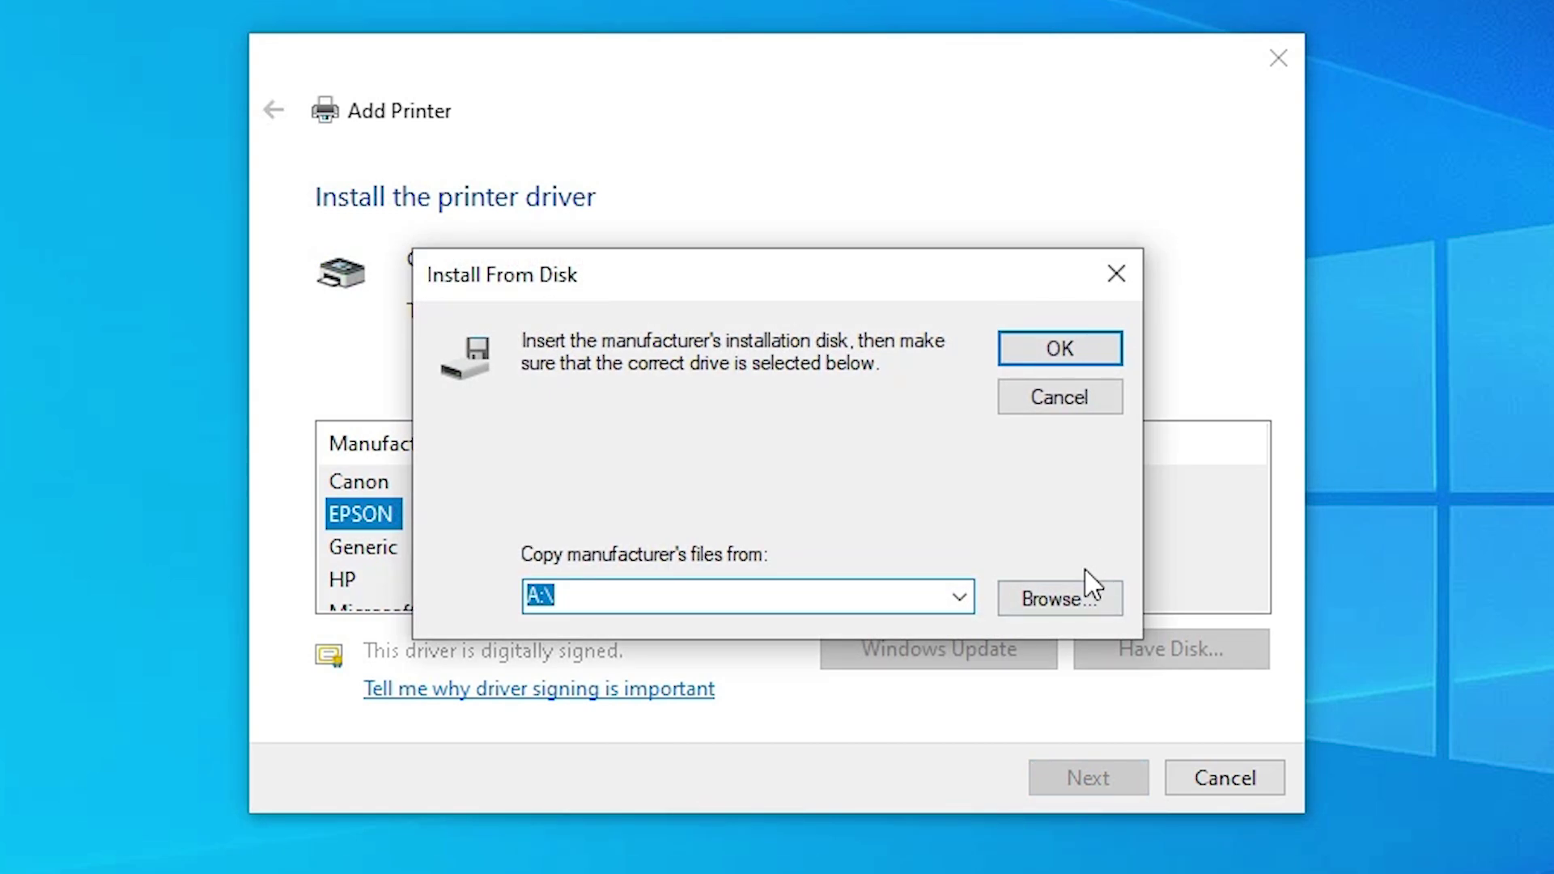
- Load E_WGENEP.inf from the desktop L405 folder's WINX64 subfolder as the driver source
click(1053, 599)
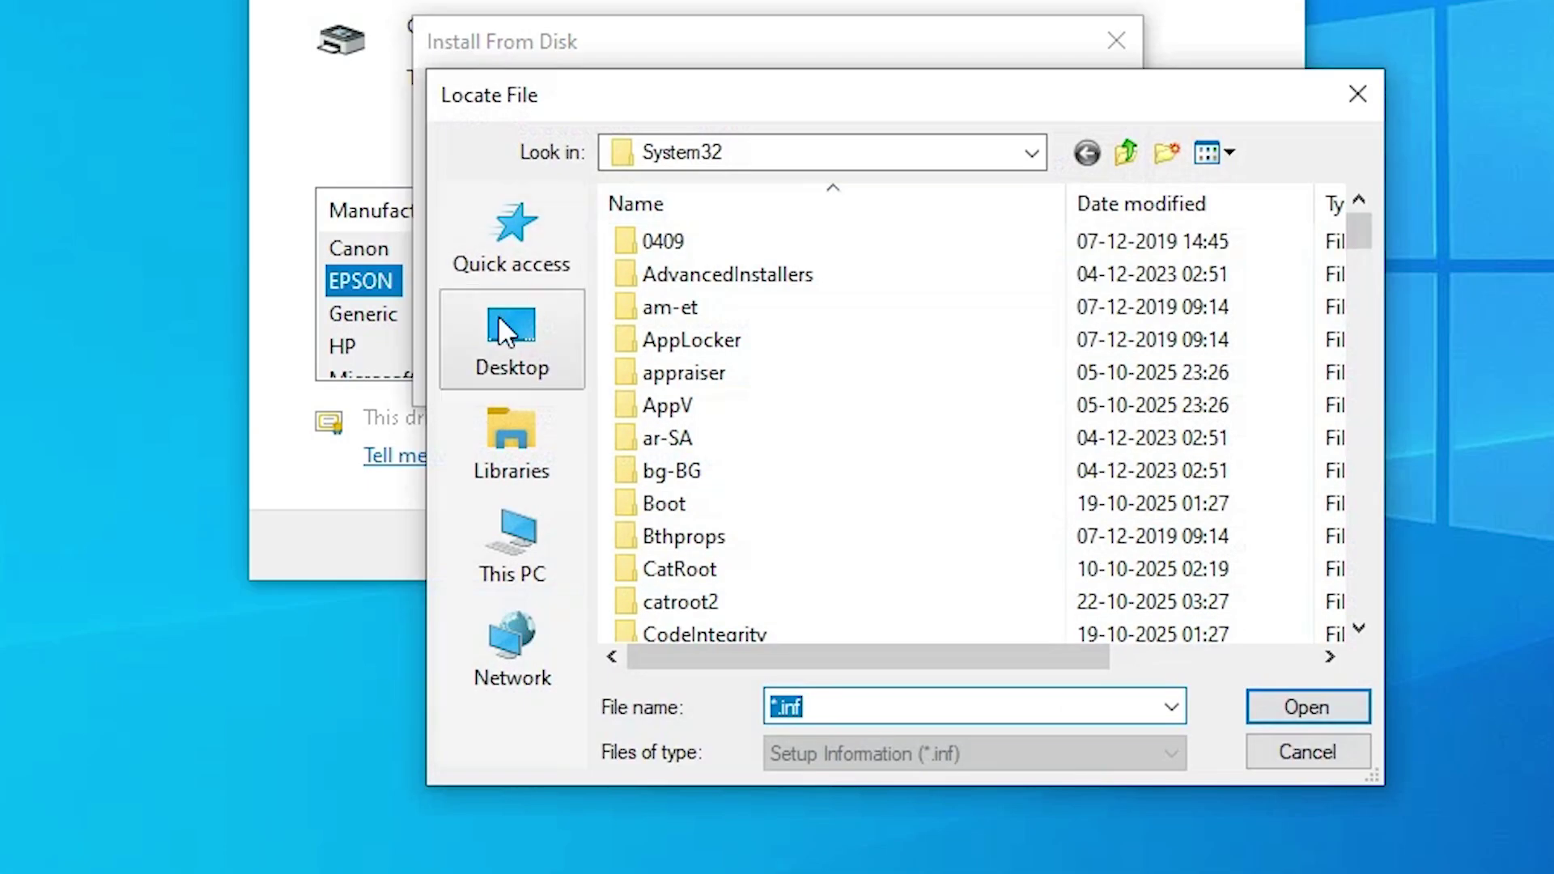
click(501, 331)
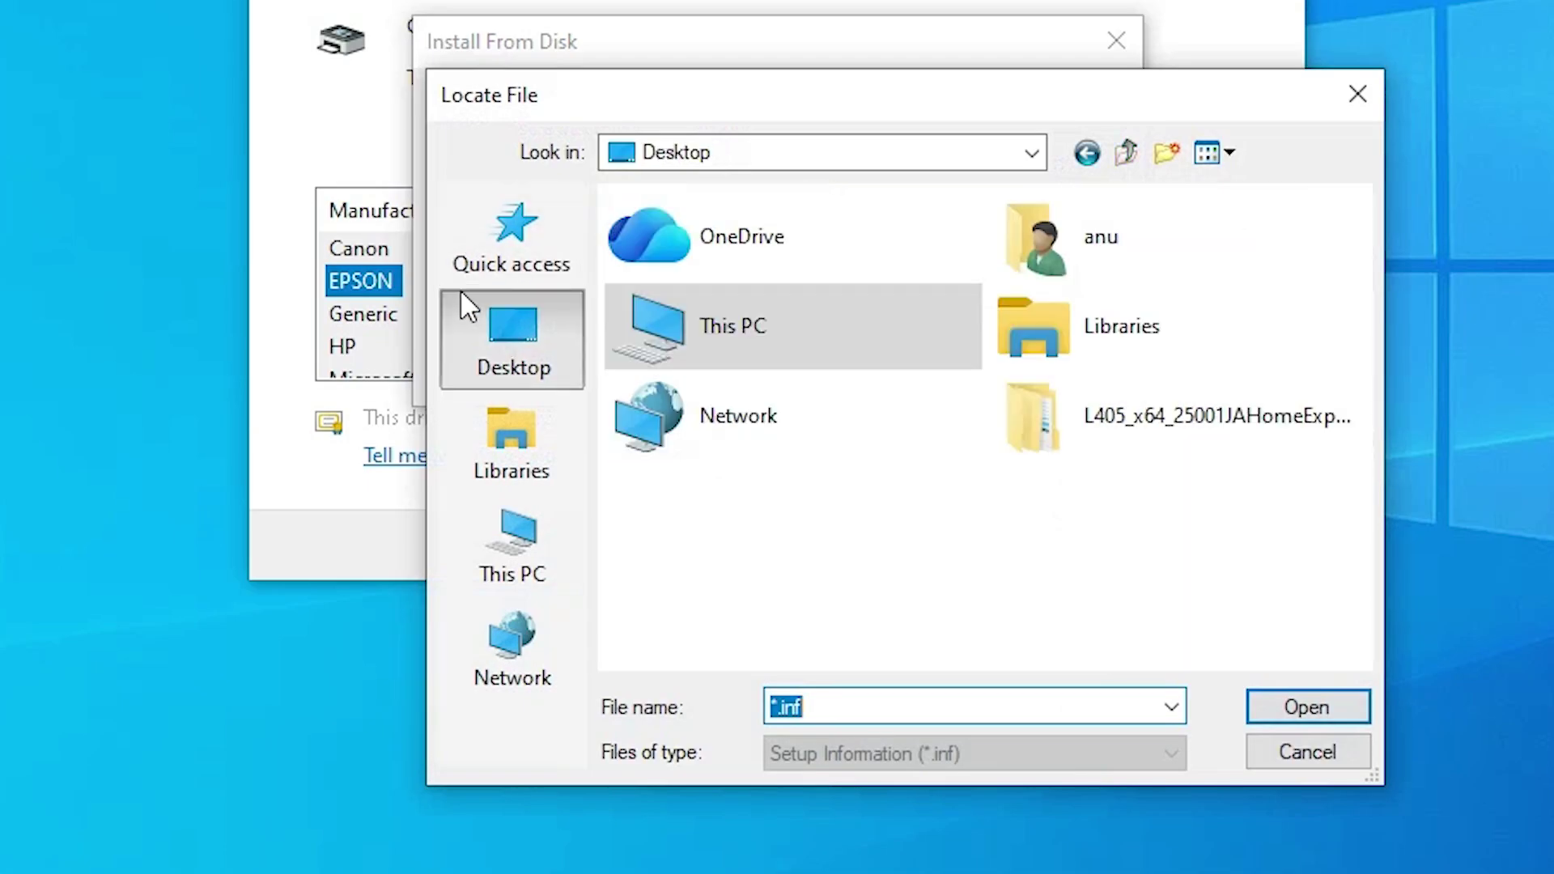
double_click(1188, 437)
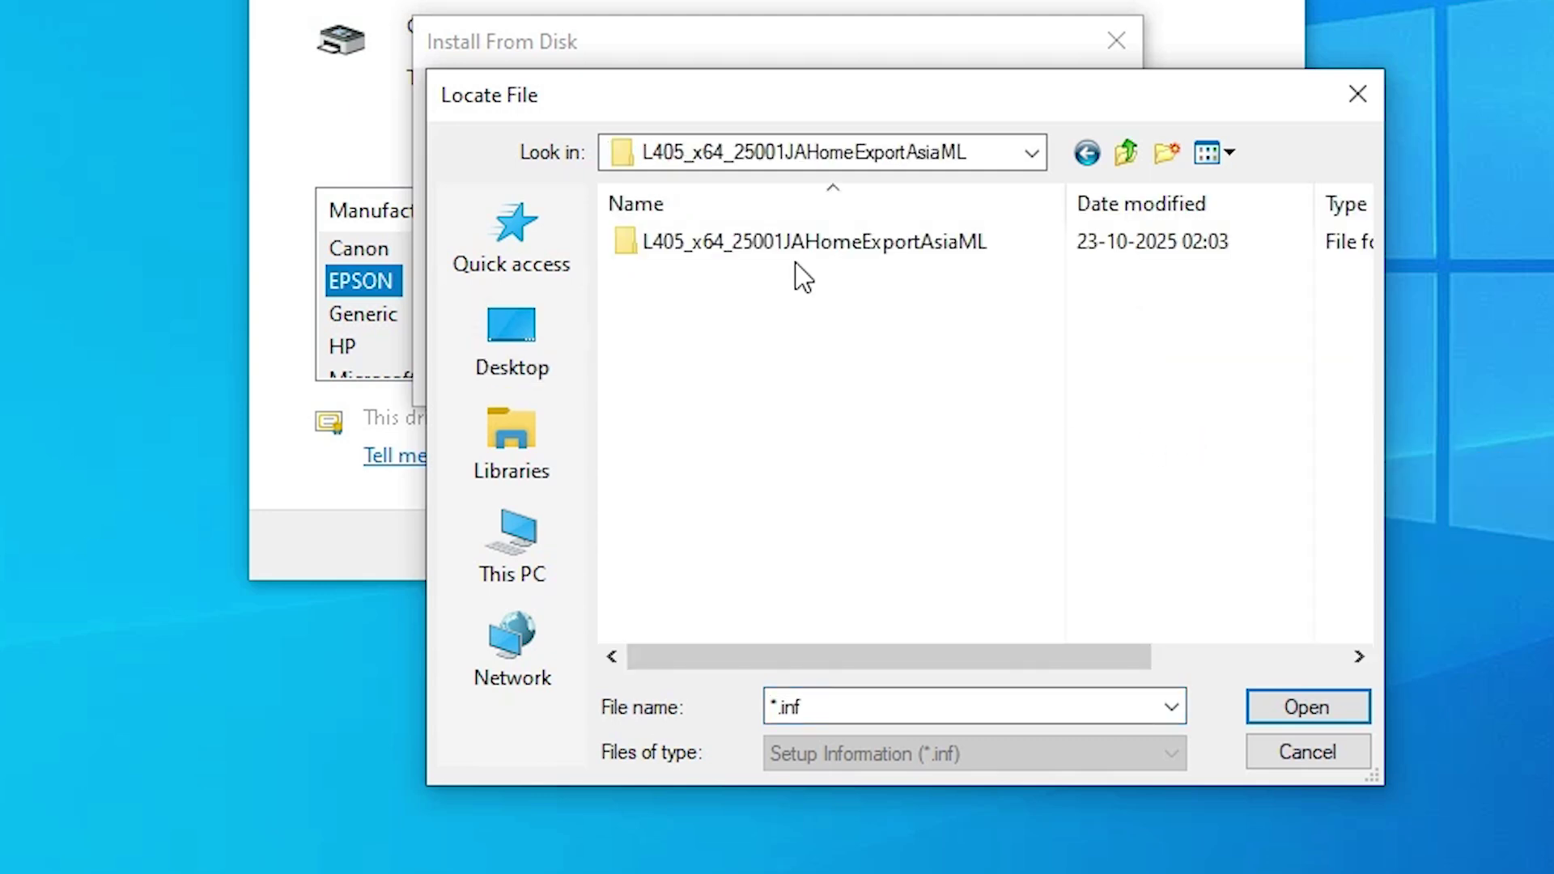
double_click(706, 247)
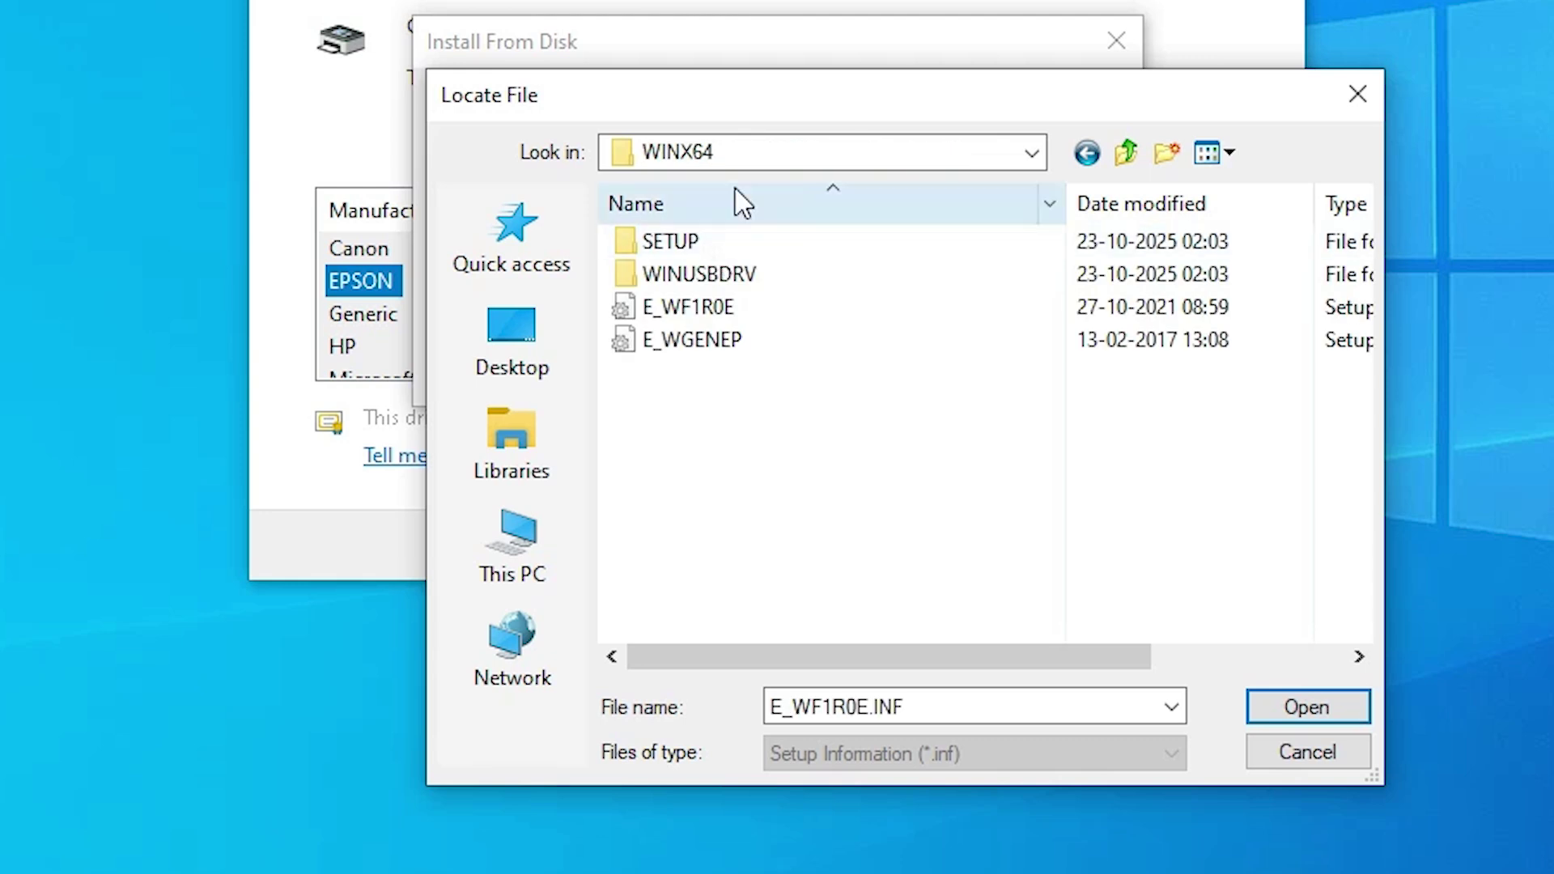
click(729, 340)
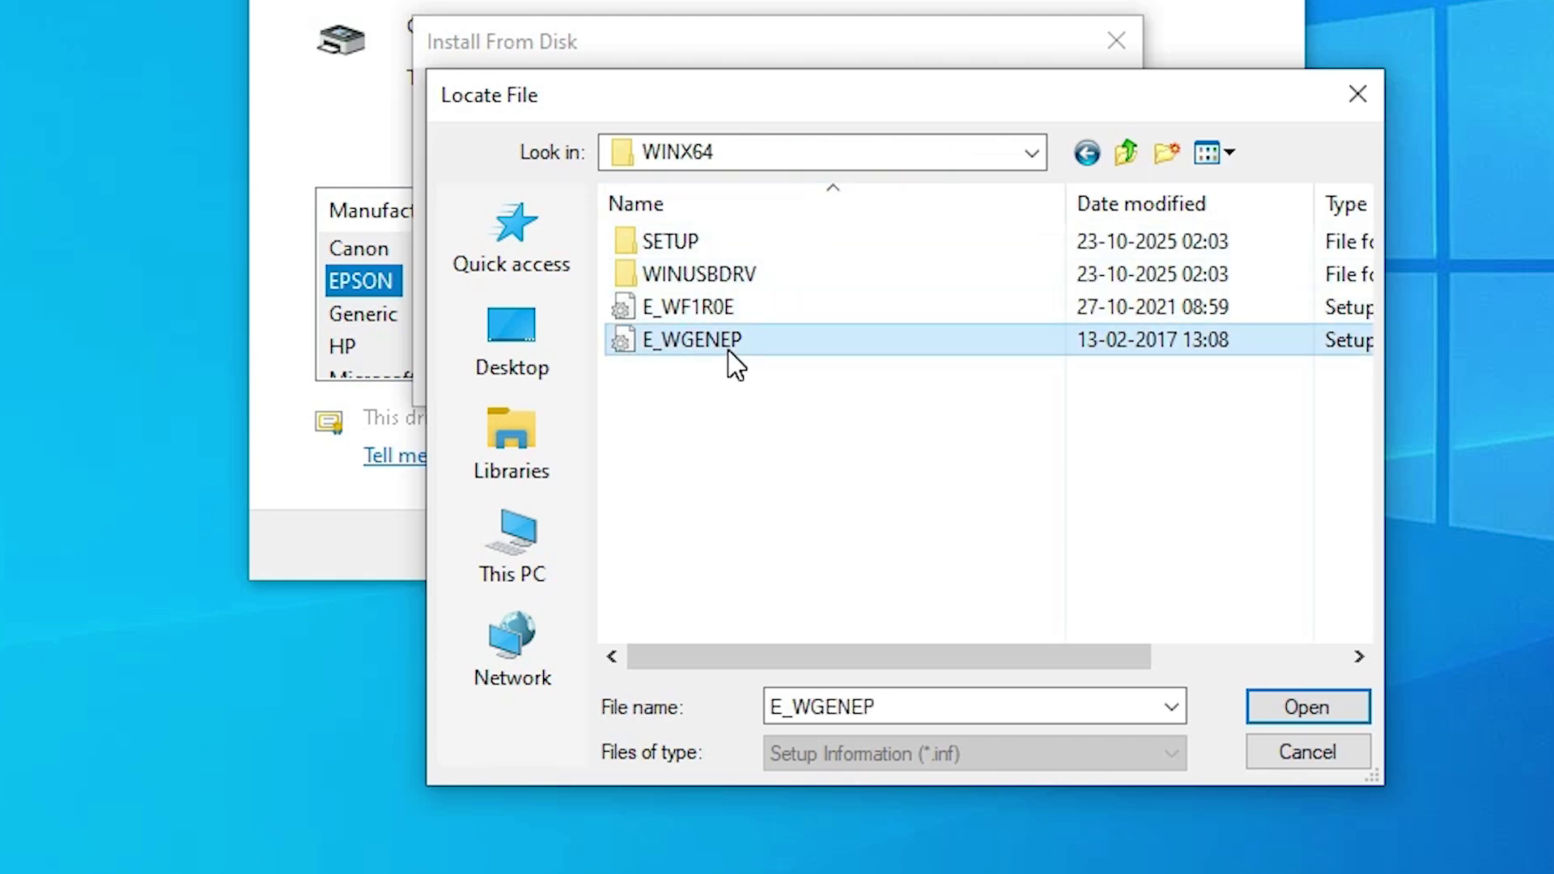
click(1347, 708)
click(1068, 122)
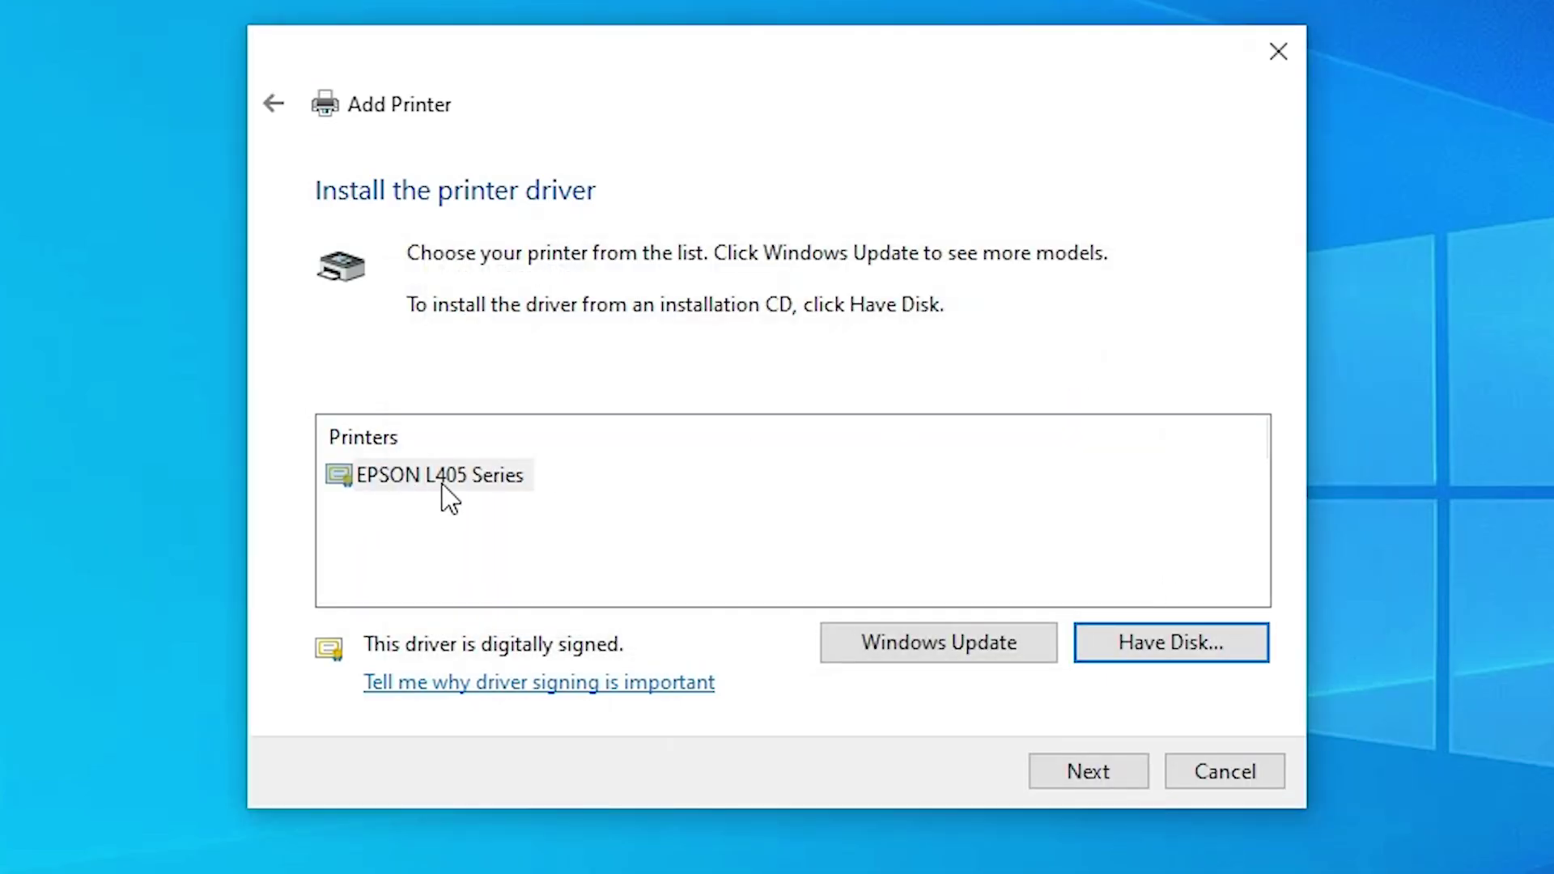
- Install EPSON L405 Series as 'EPSON L405', unshared, and finish the wizard
click(498, 486)
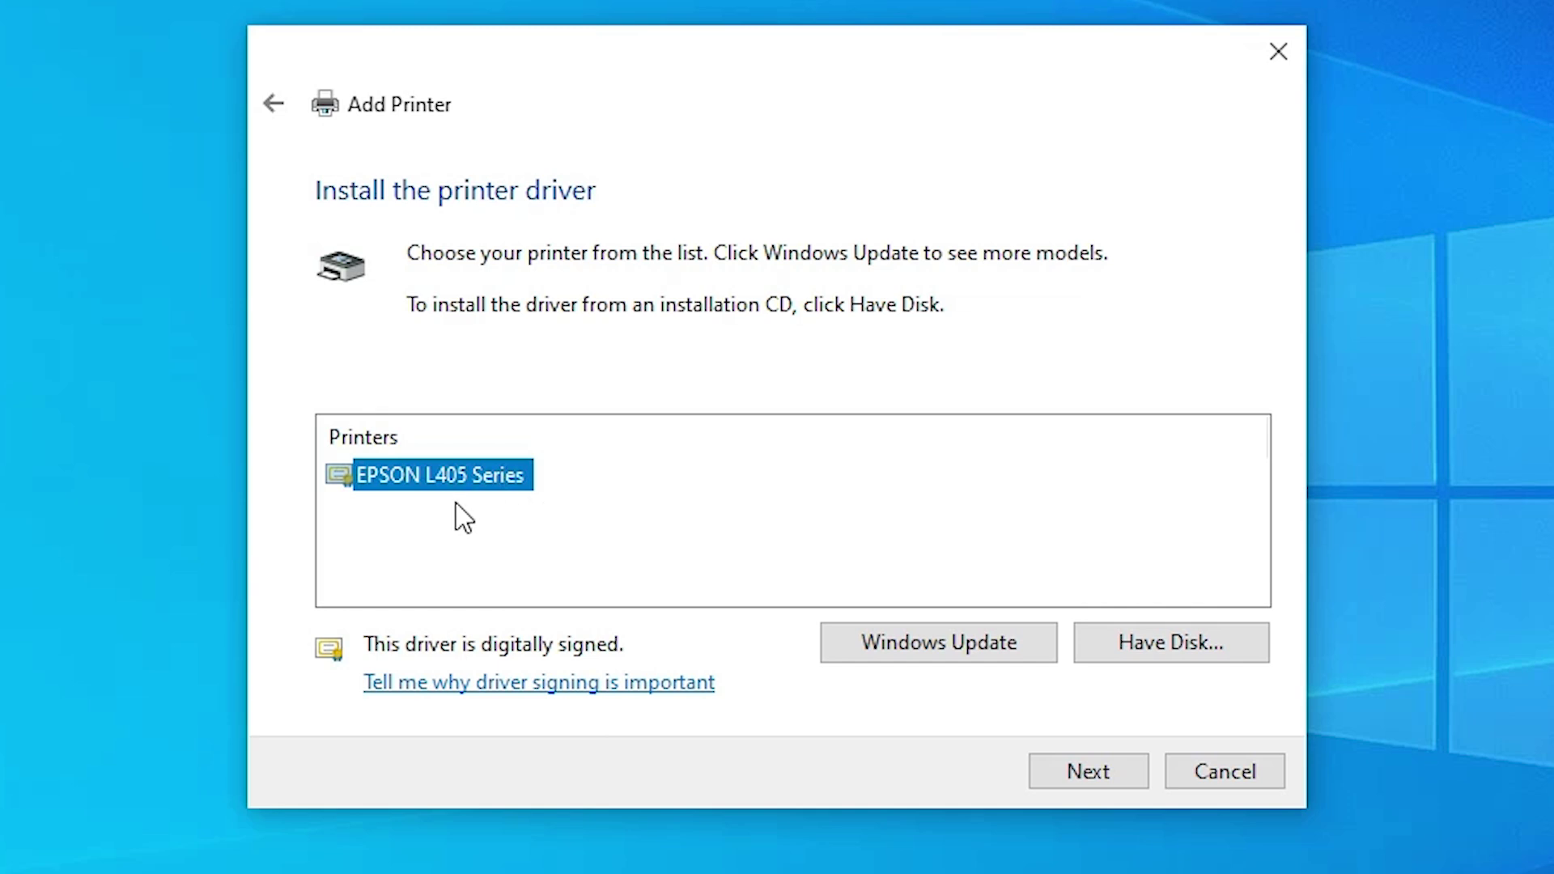
click(1077, 771)
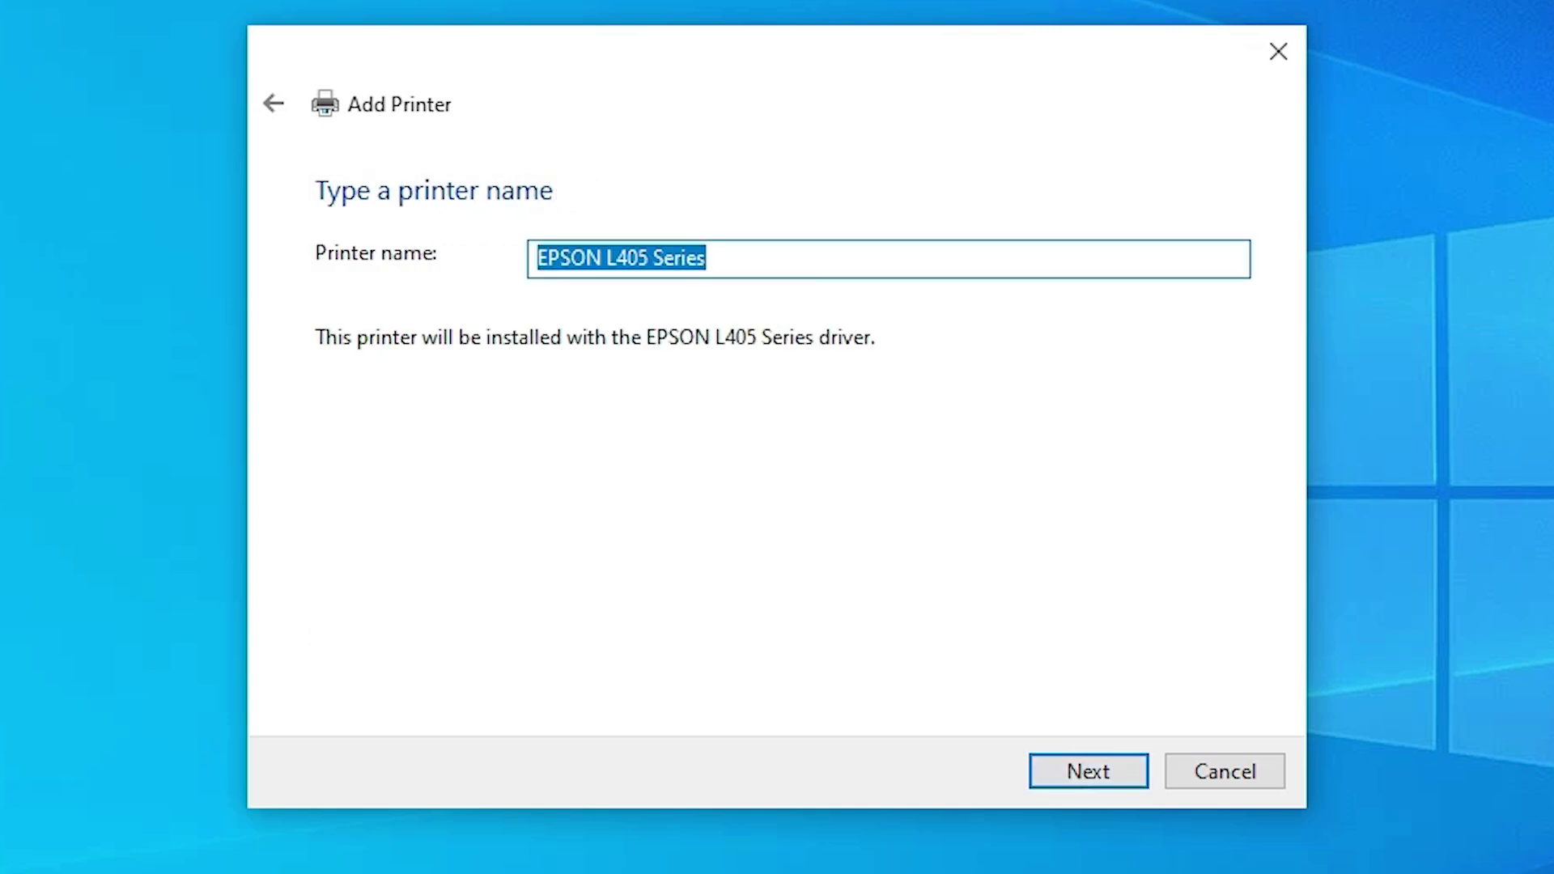
click(686, 258)
double_click(686, 257)
key(BackSpace)
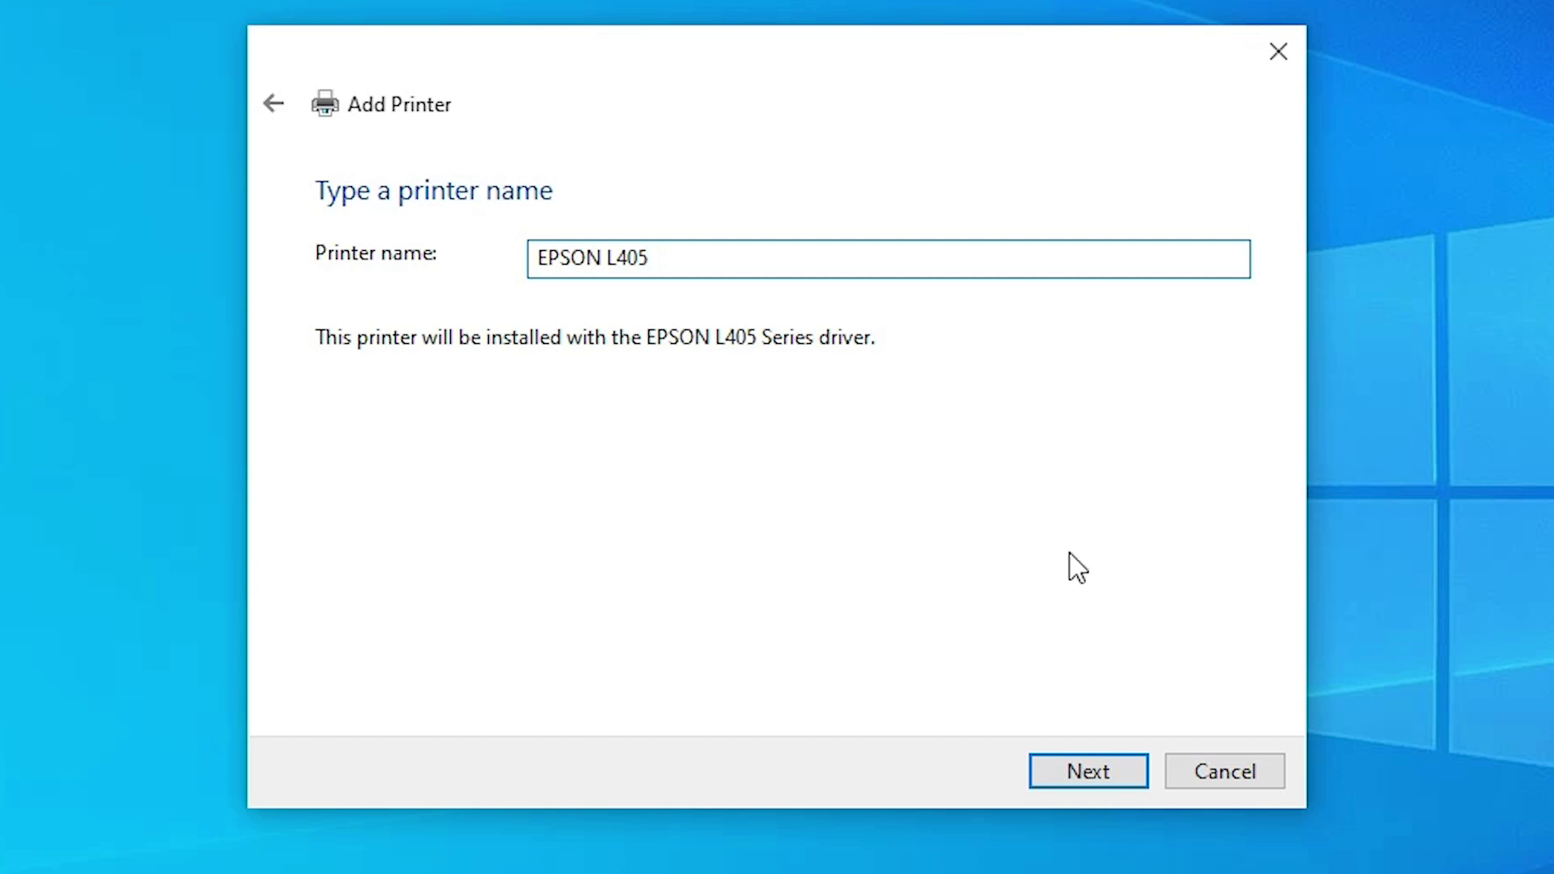
click(1109, 777)
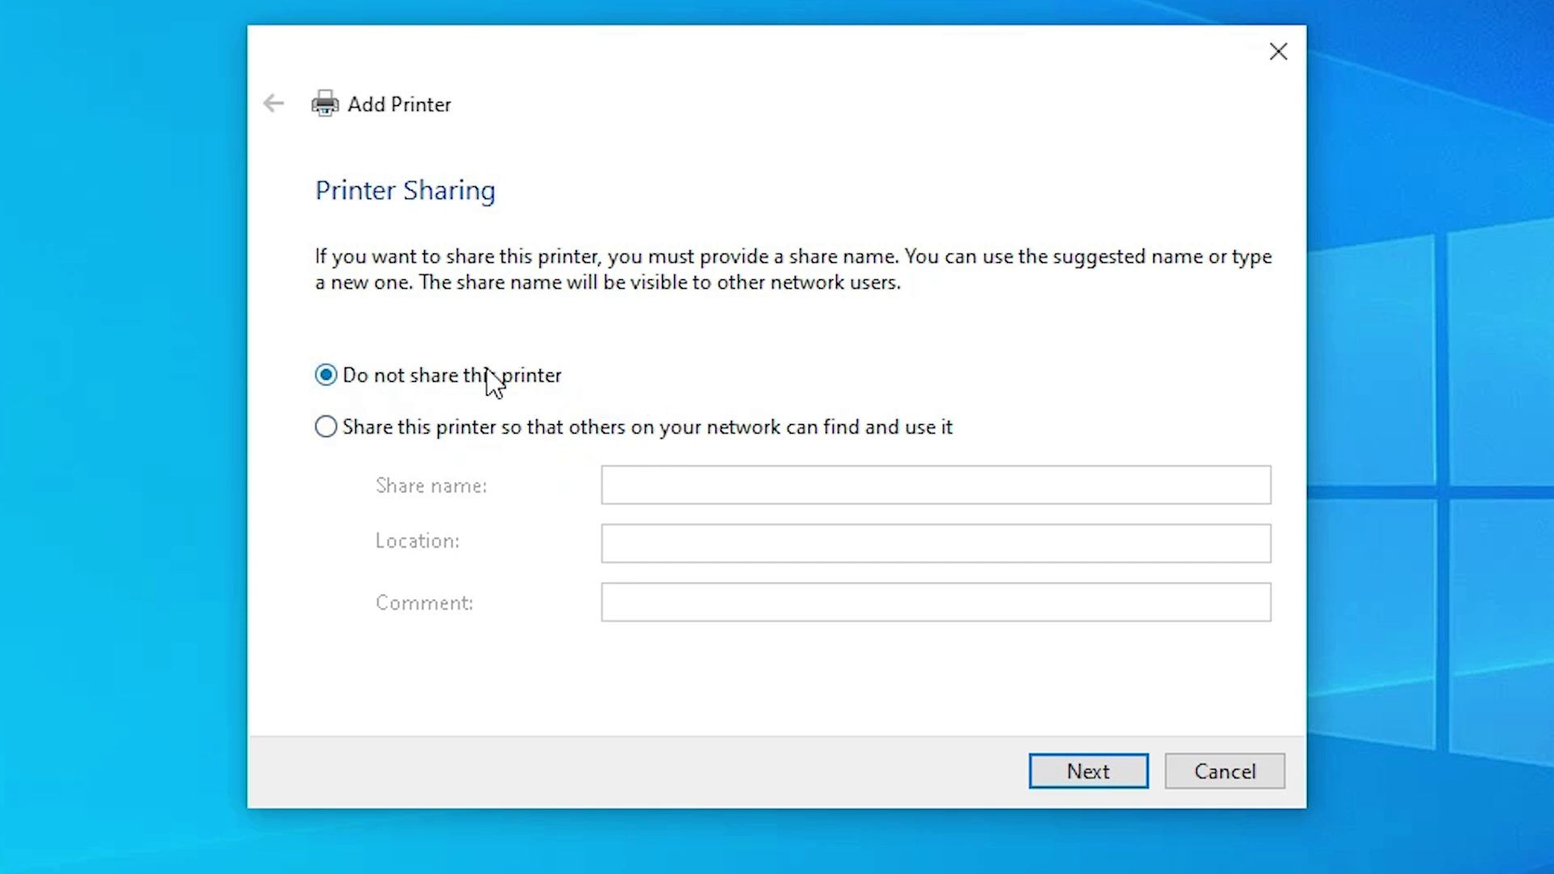
click(1106, 767)
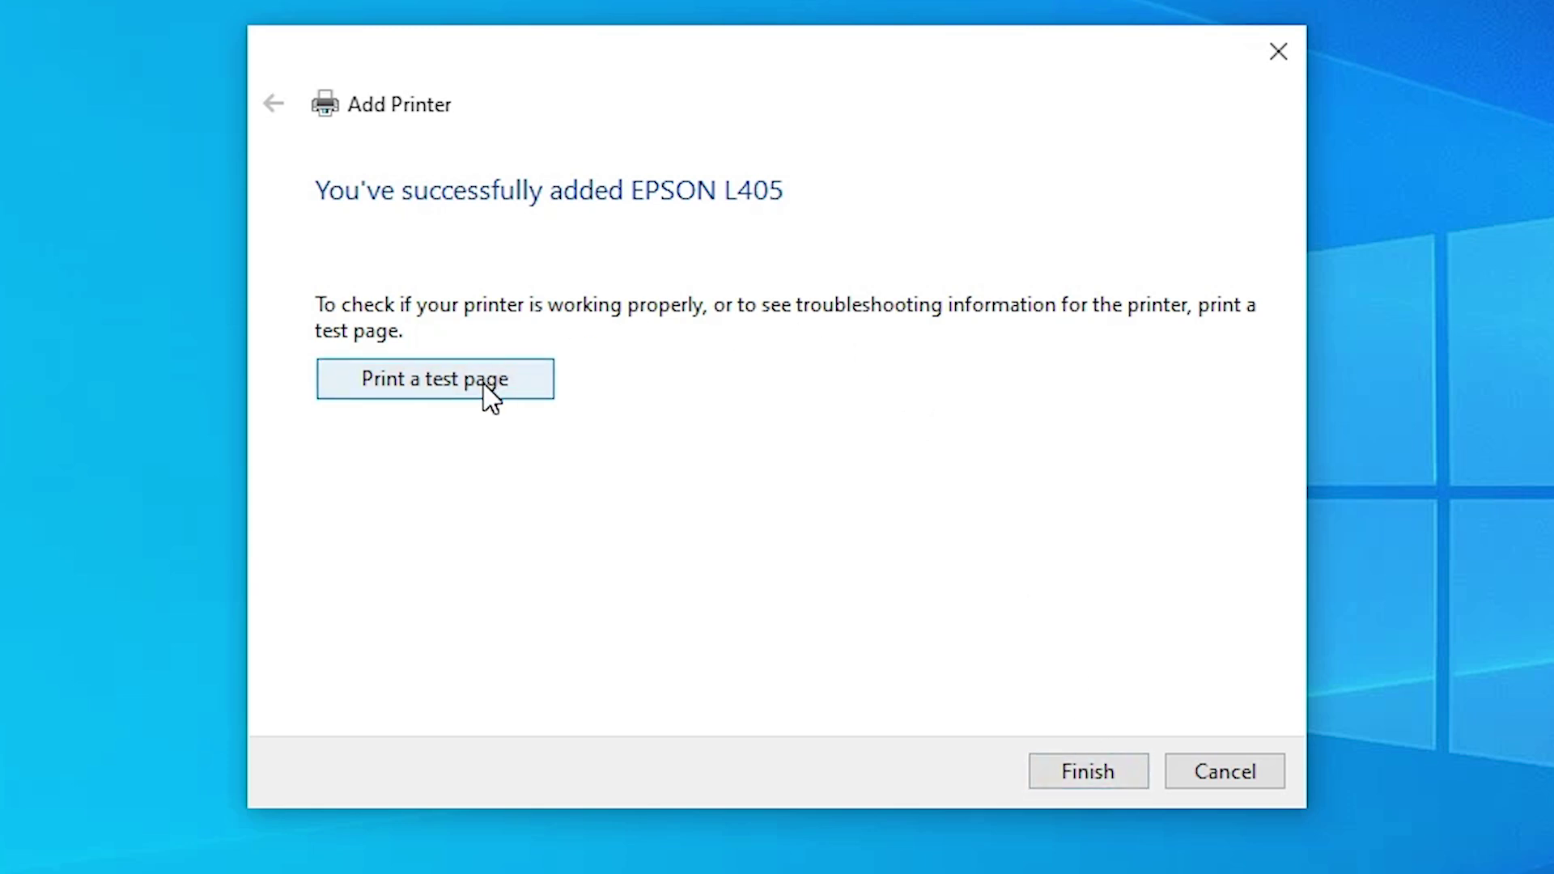
click(1061, 776)
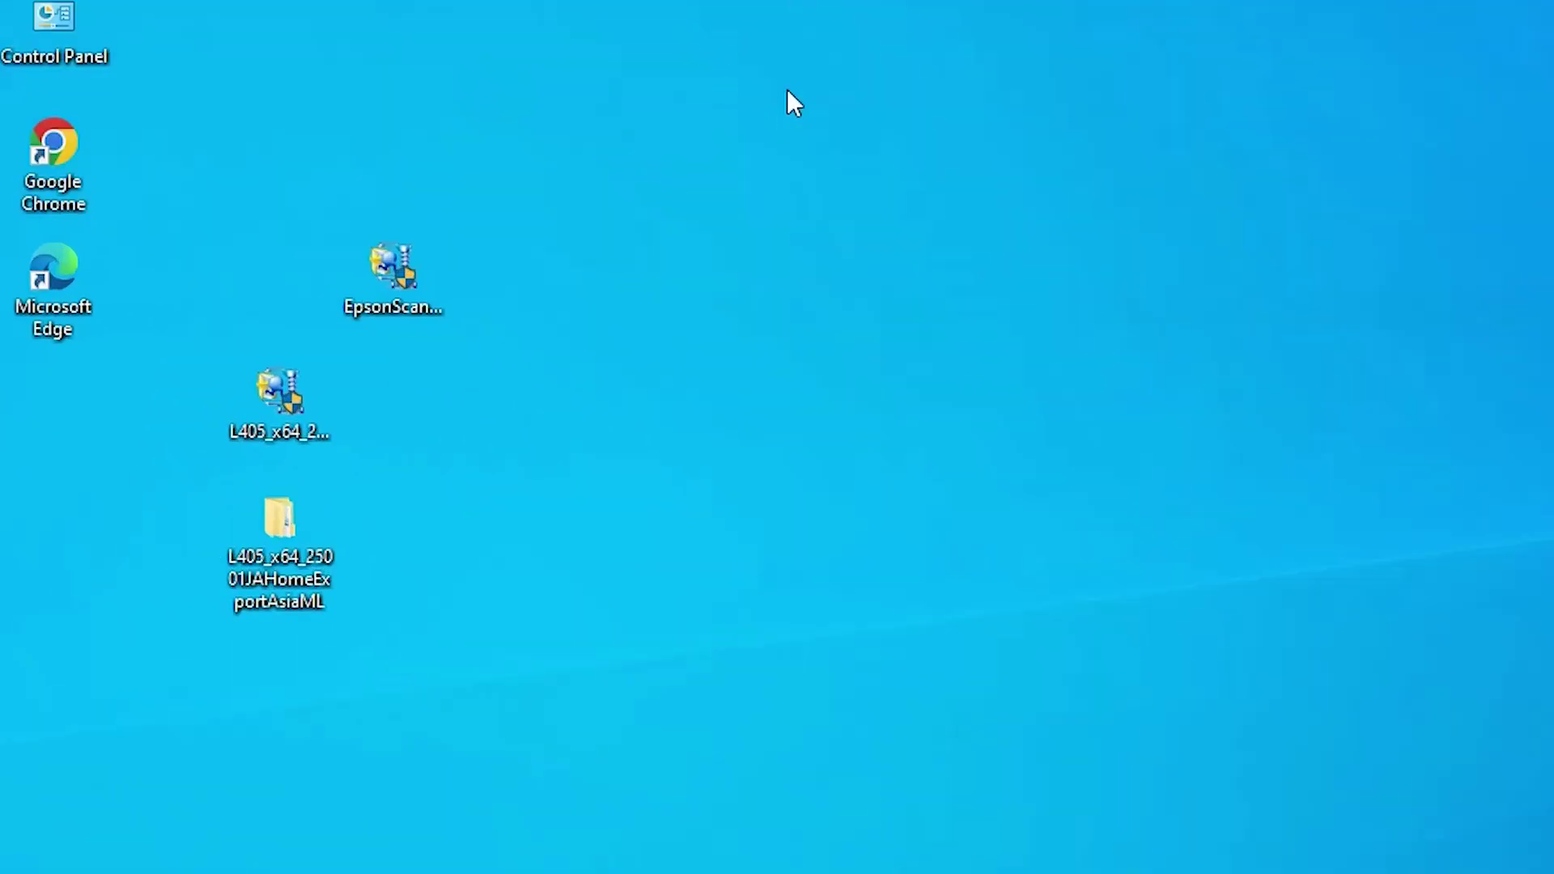
- Run the EpsonScan2 installer as administrator, accept the licence, and complete the installation
right_click(382, 267)
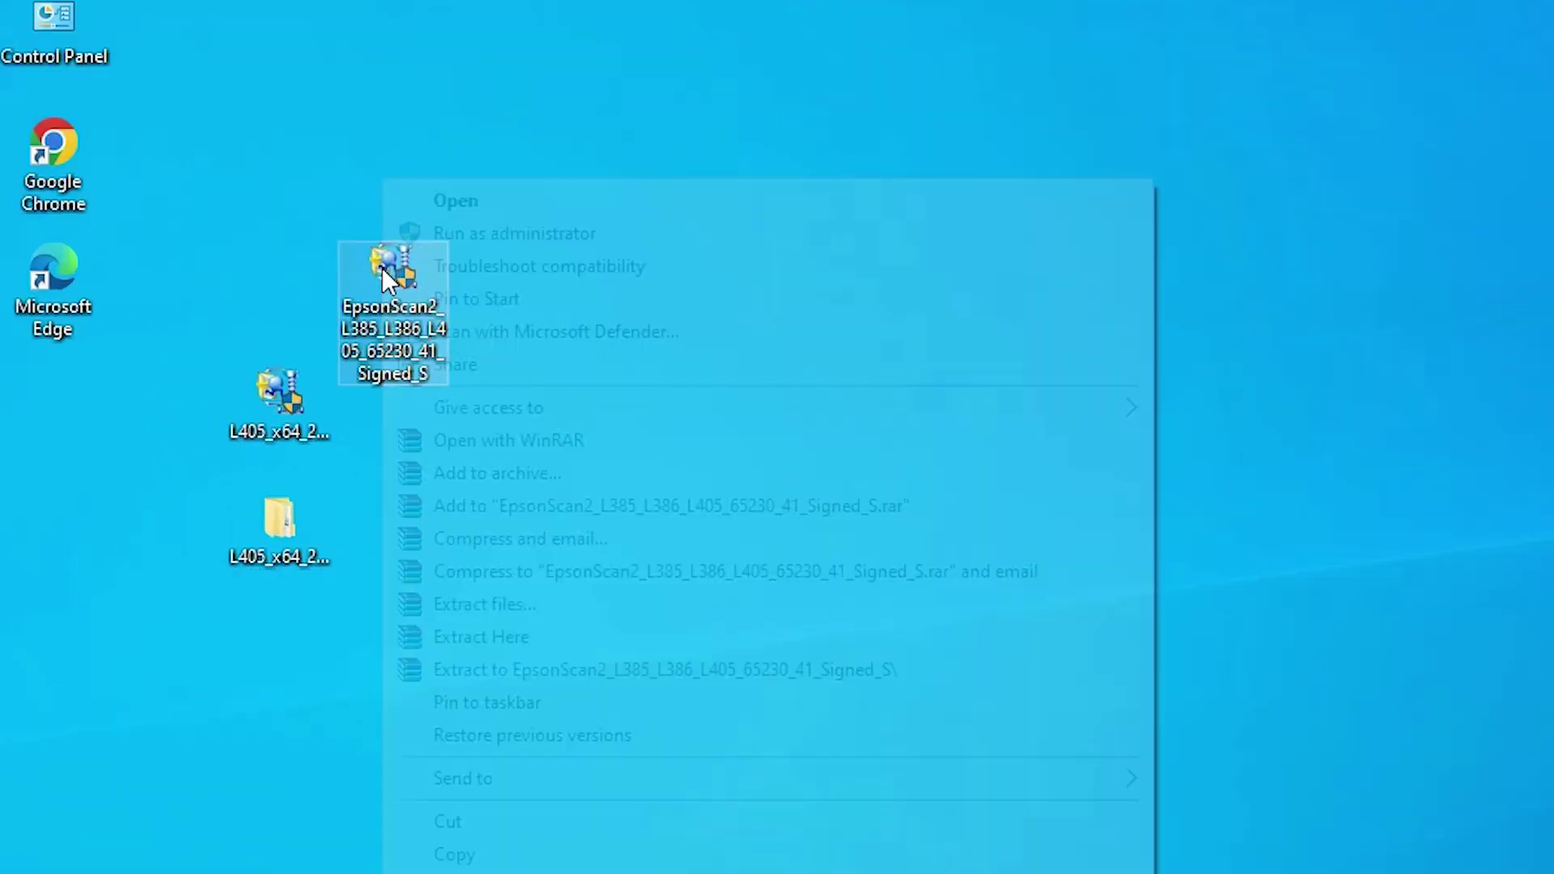
click(487, 240)
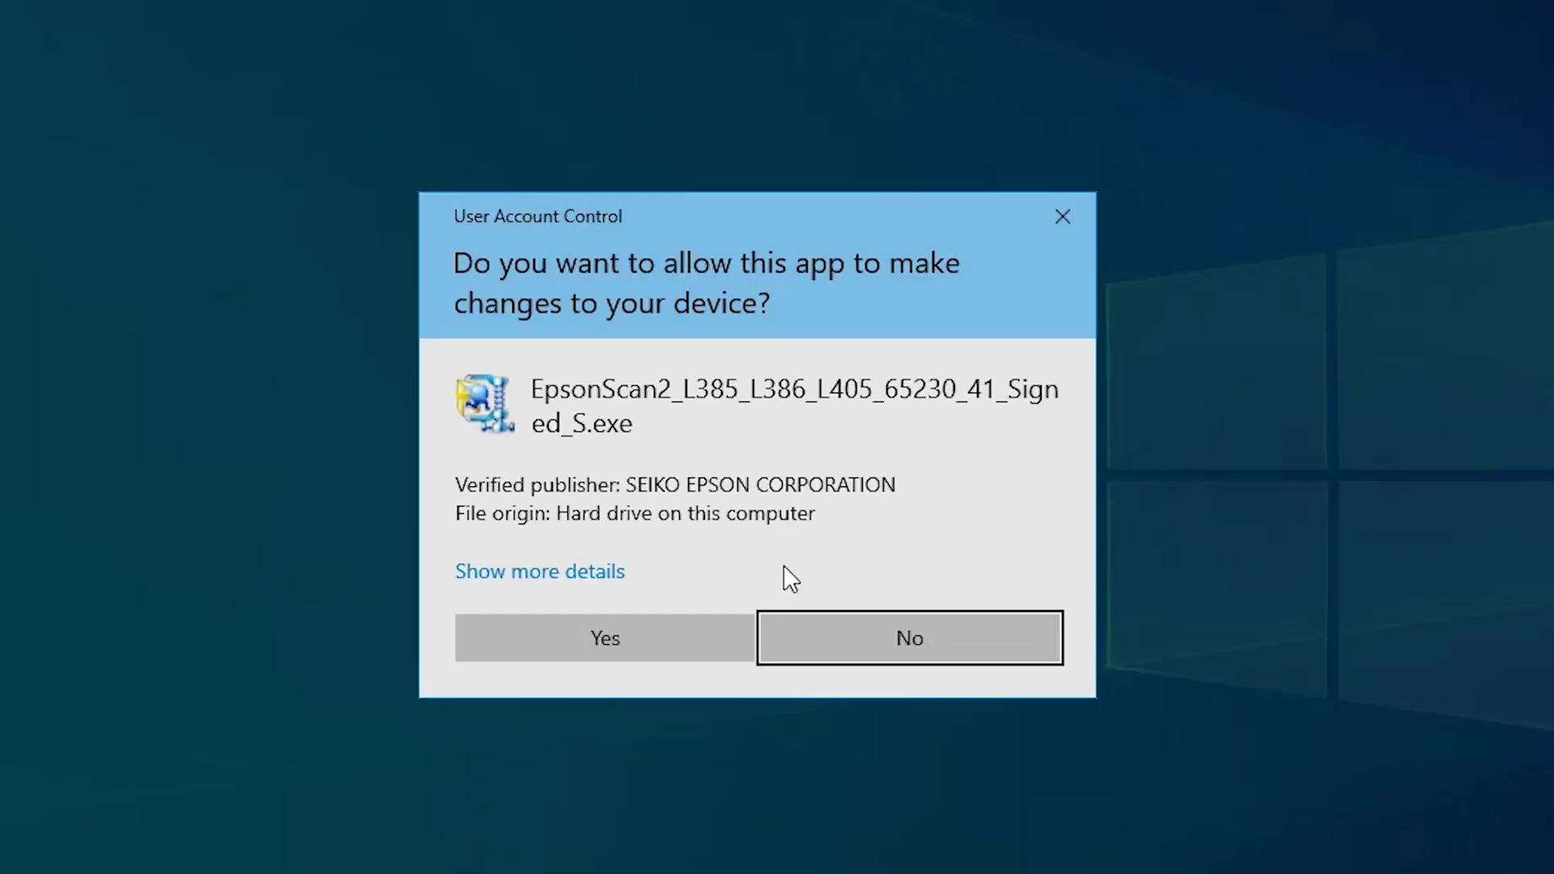
click(645, 635)
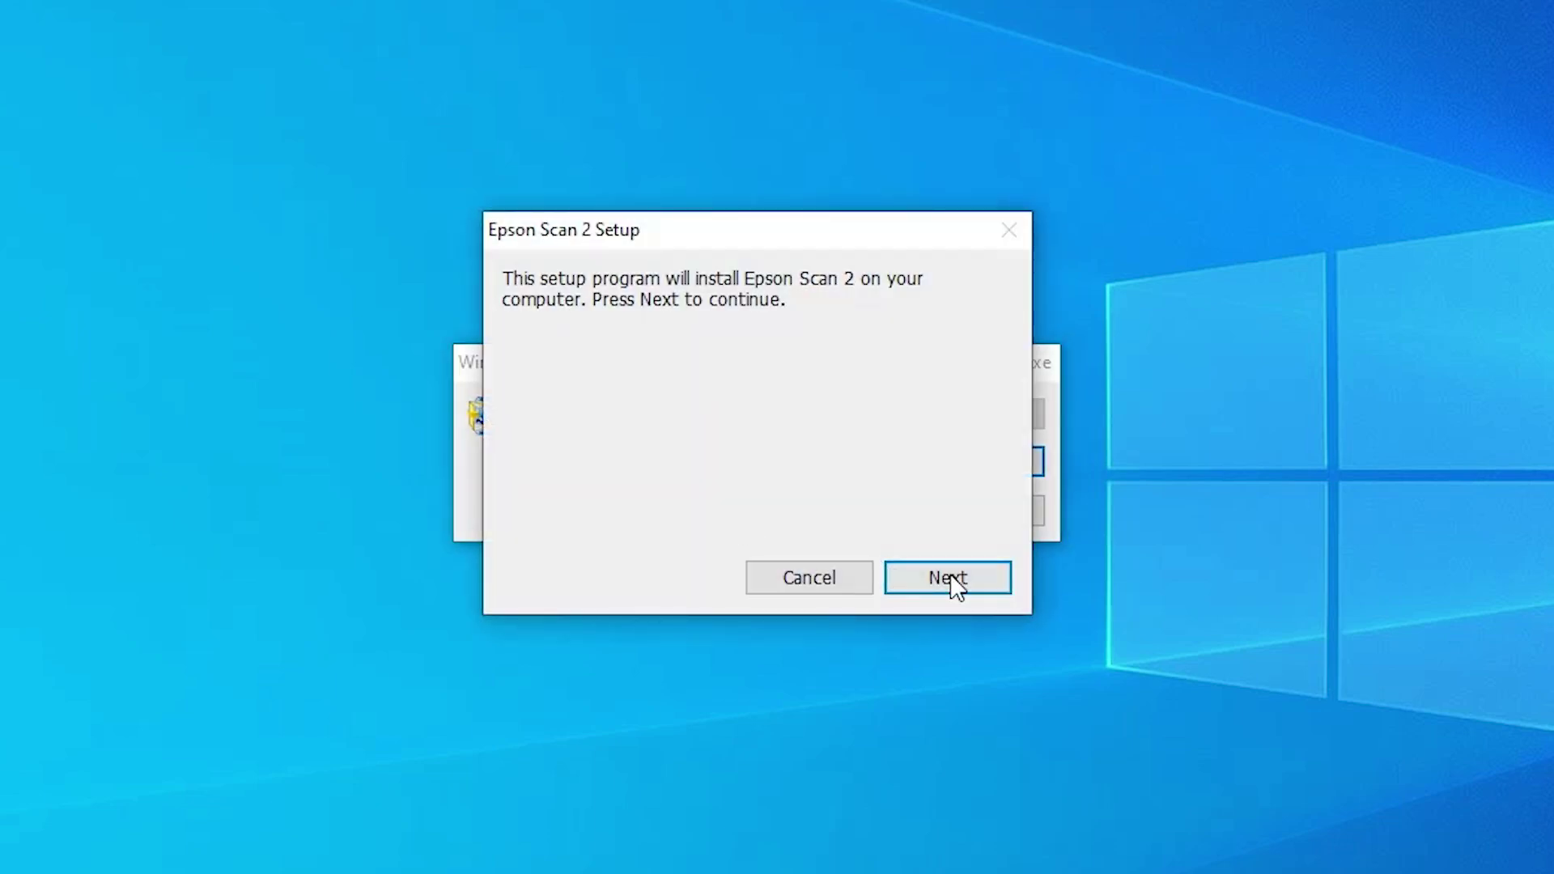
click(929, 576)
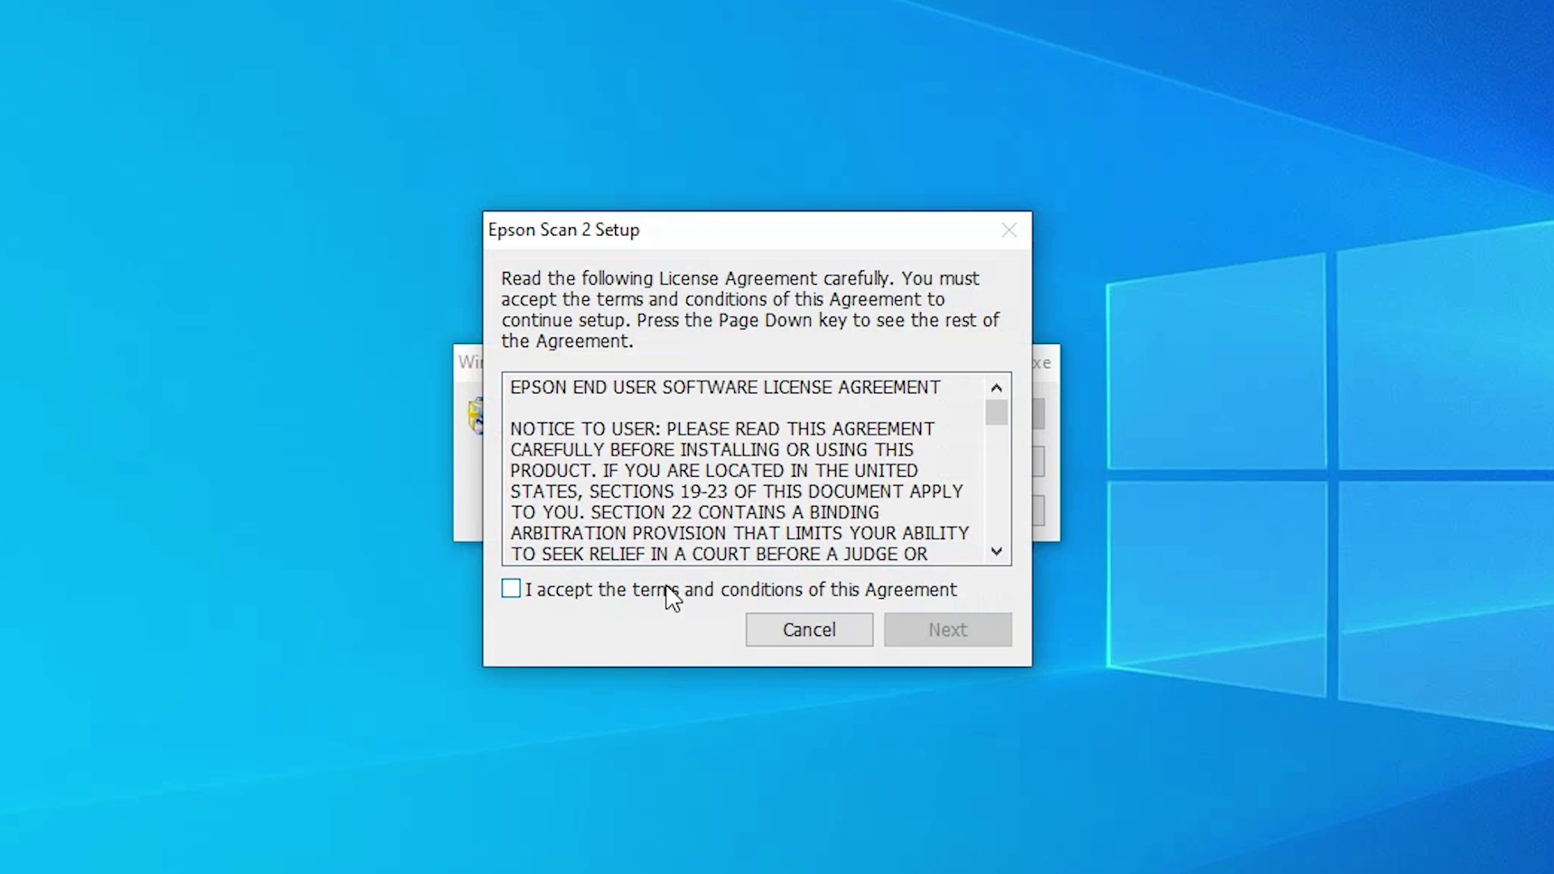
click(670, 596)
click(931, 632)
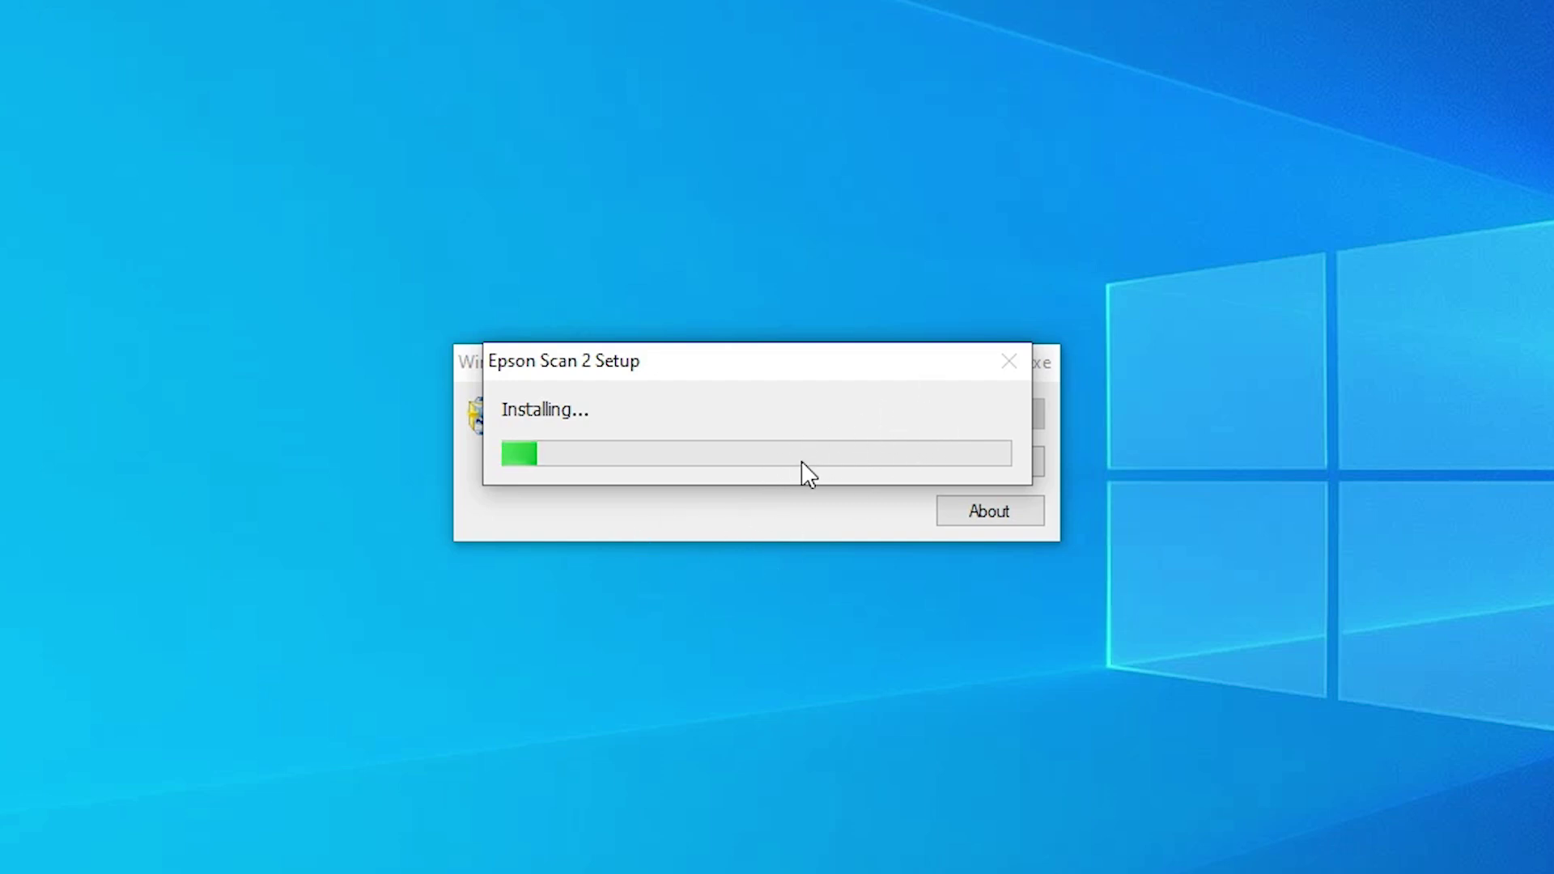
click(977, 576)
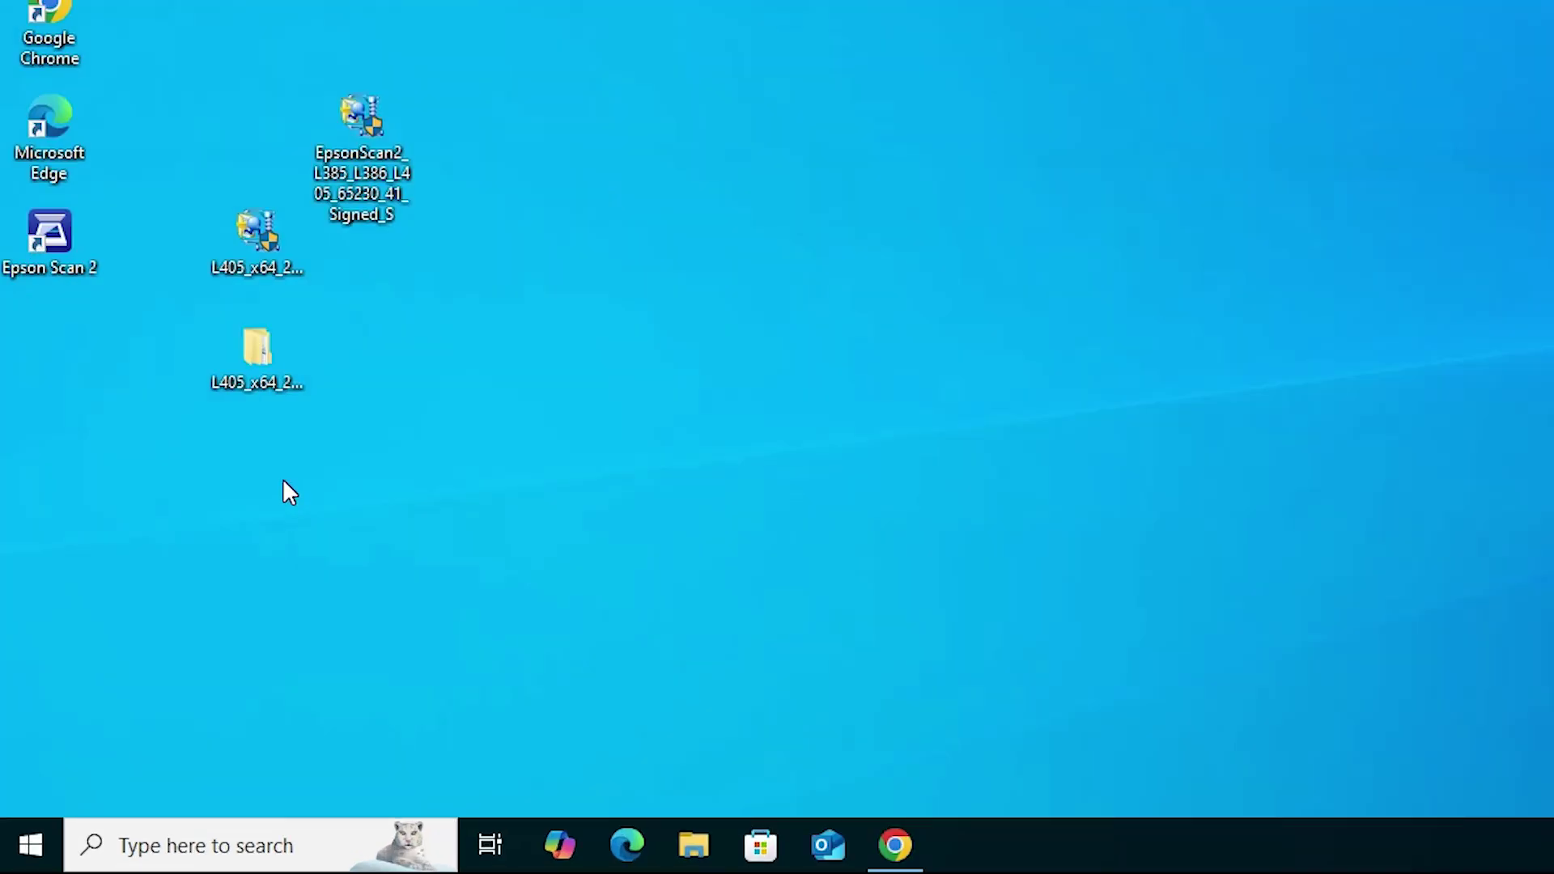
- Search Start for 'pr' and launch the Printers & scanners settings page
click(56, 834)
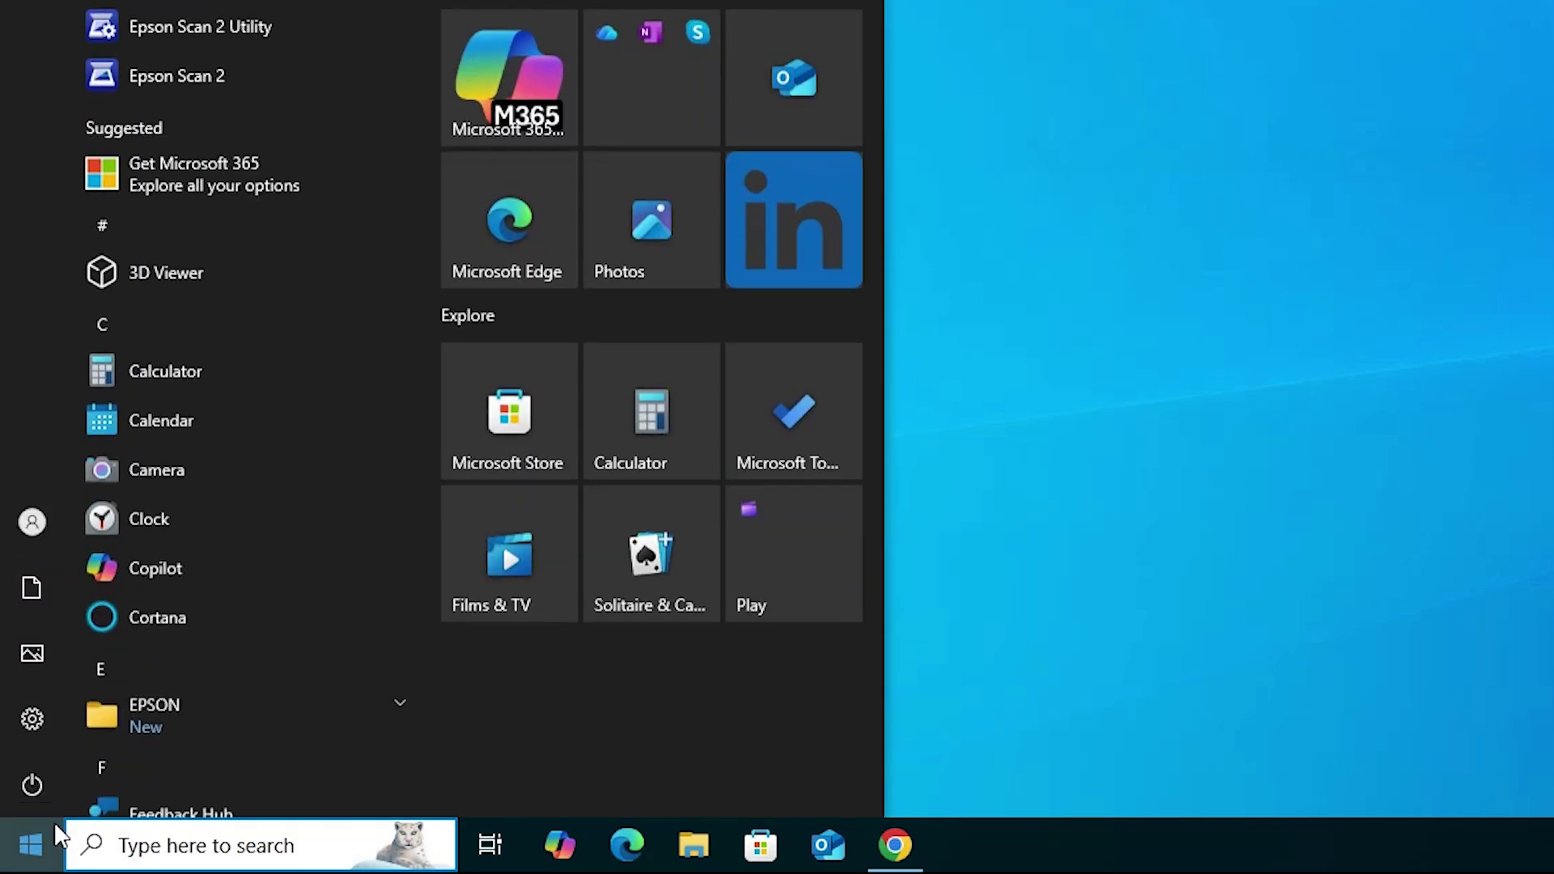
text(pr)
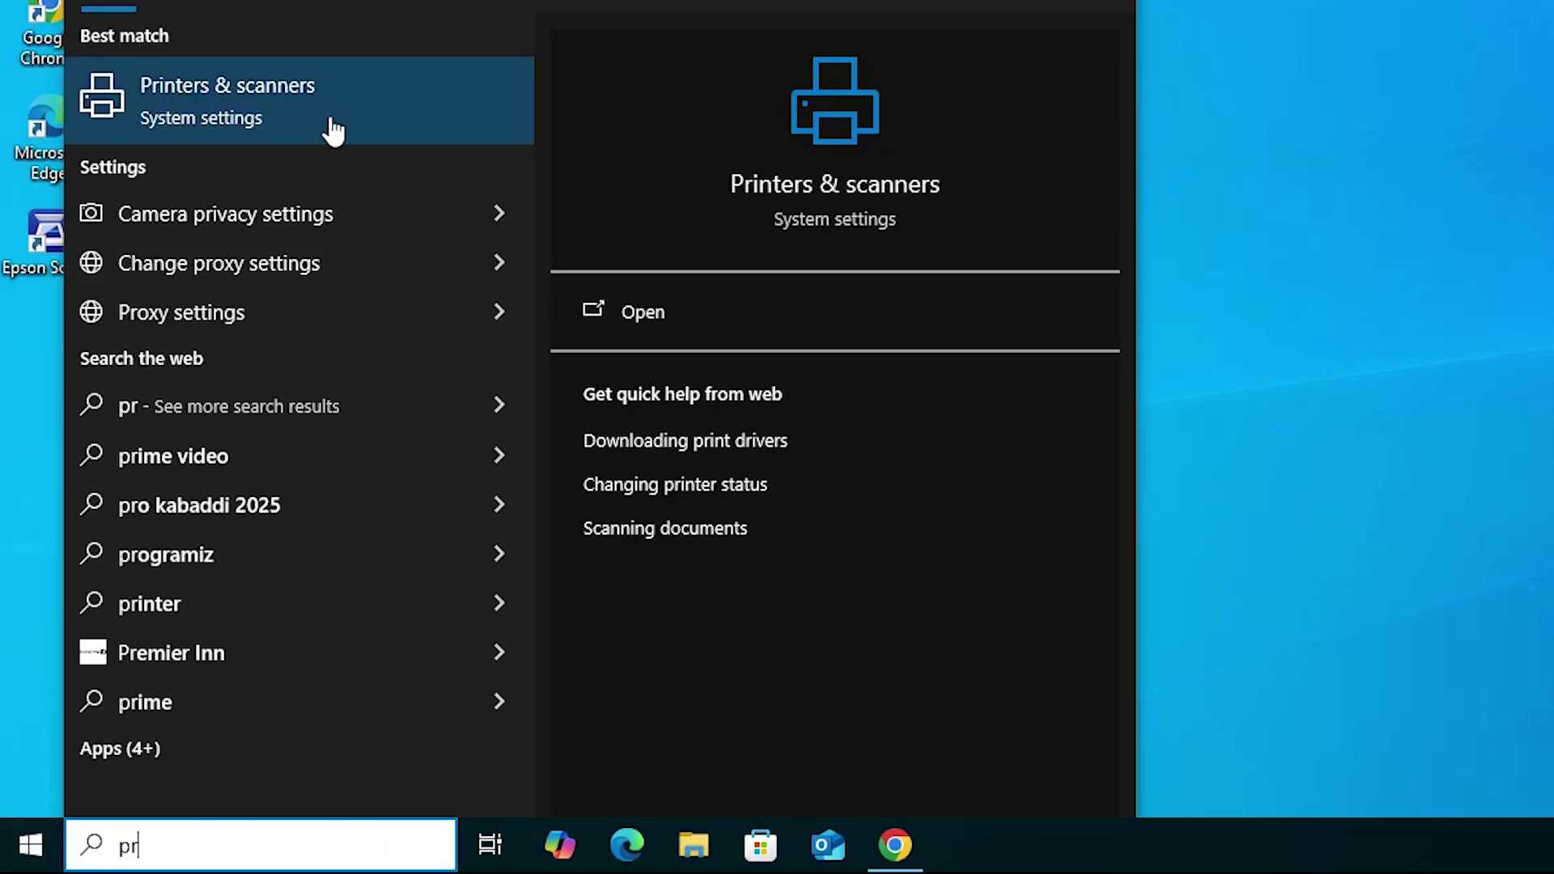
click(328, 114)
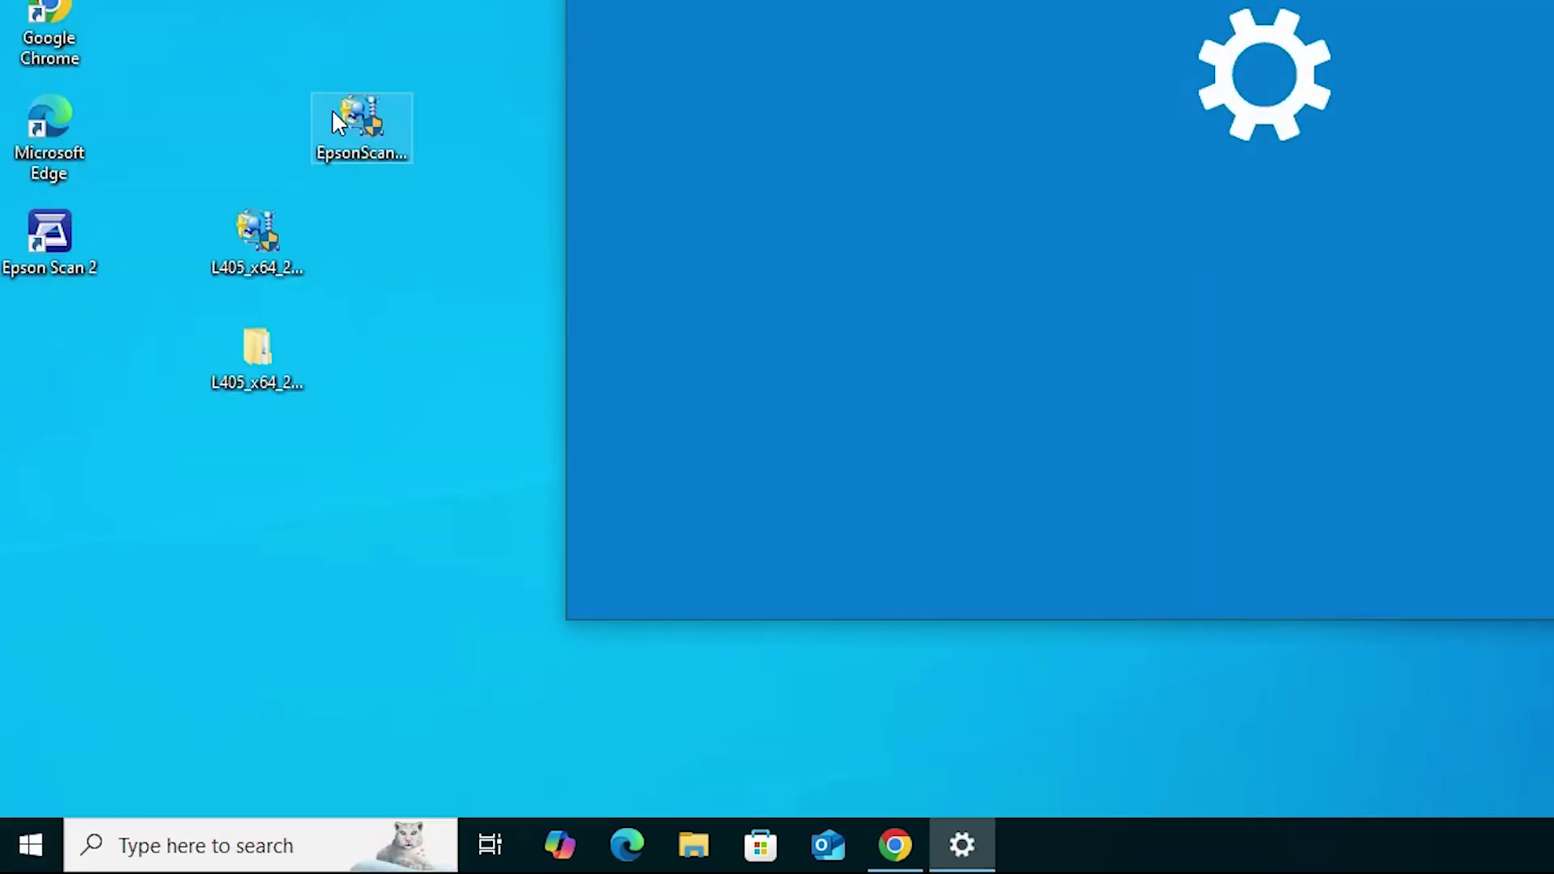